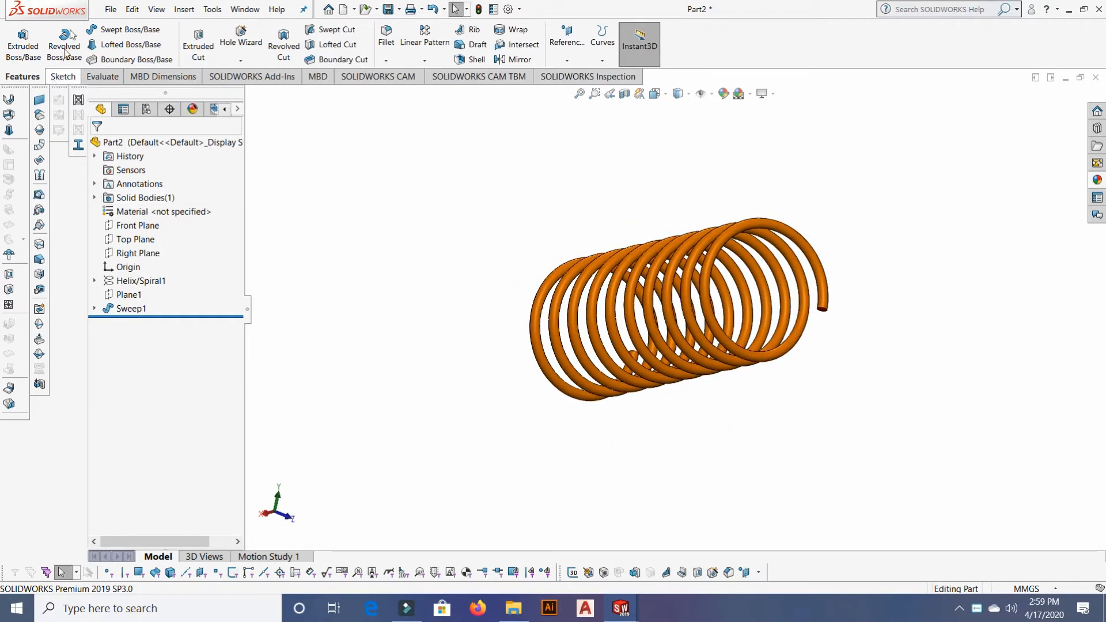
Create a new part document and set its background scene to Plain White.
left_click(109, 11)
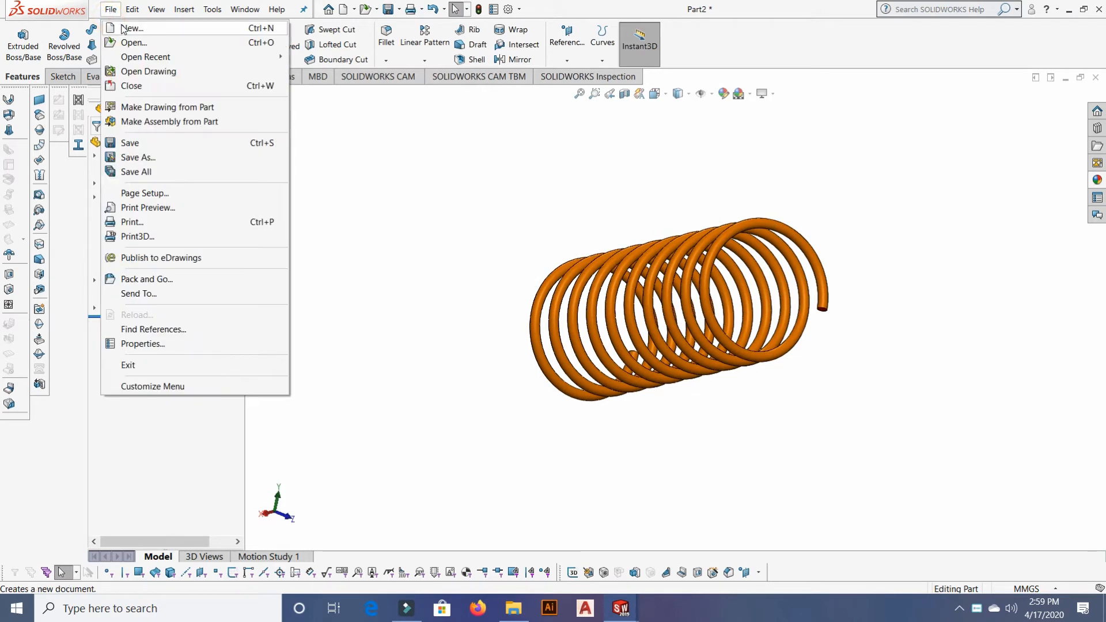
left_click(123, 29)
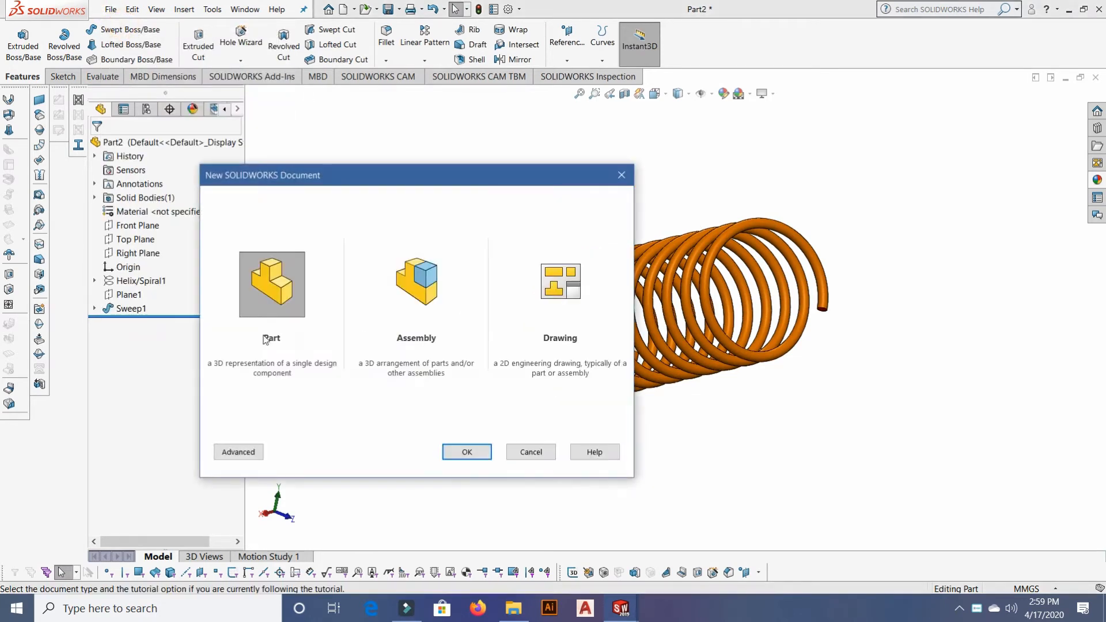
left_click(251, 302)
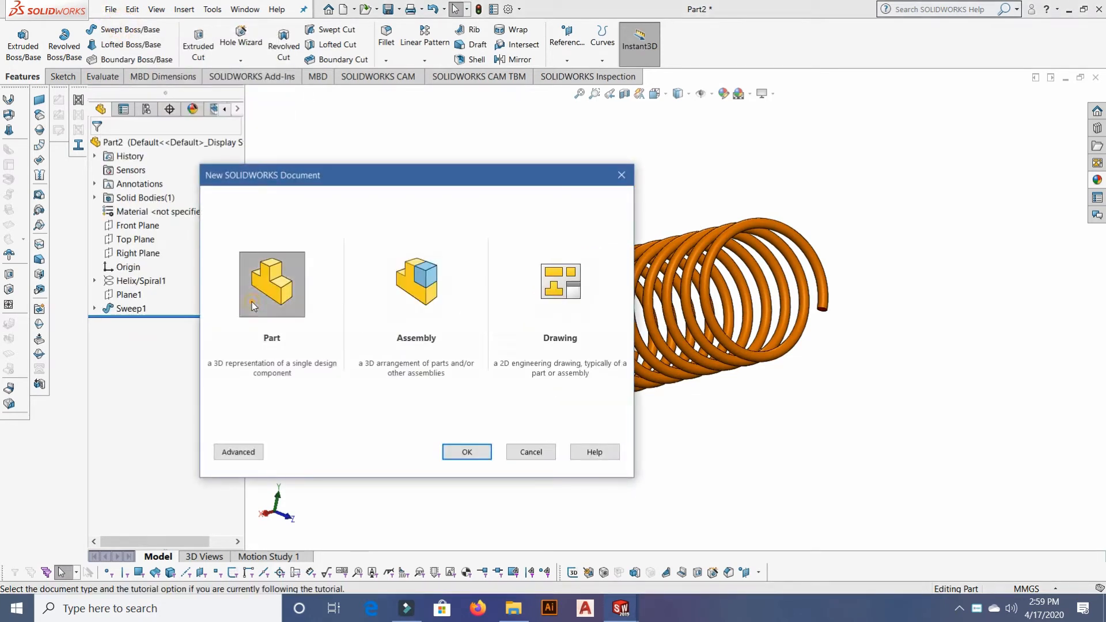
left_click(456, 448)
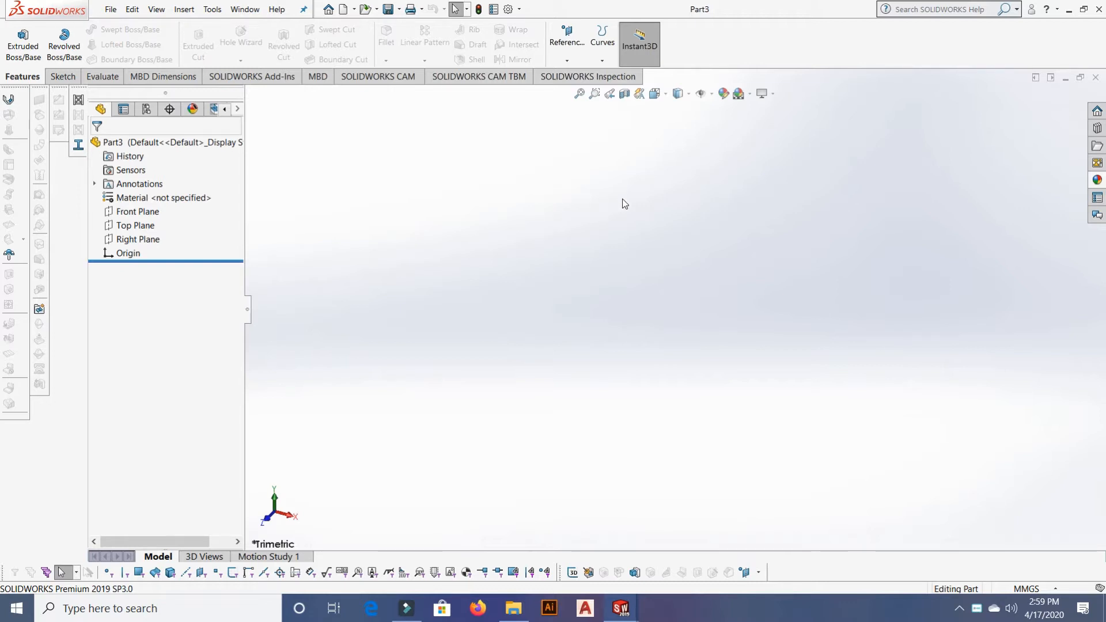
left_click(752, 95)
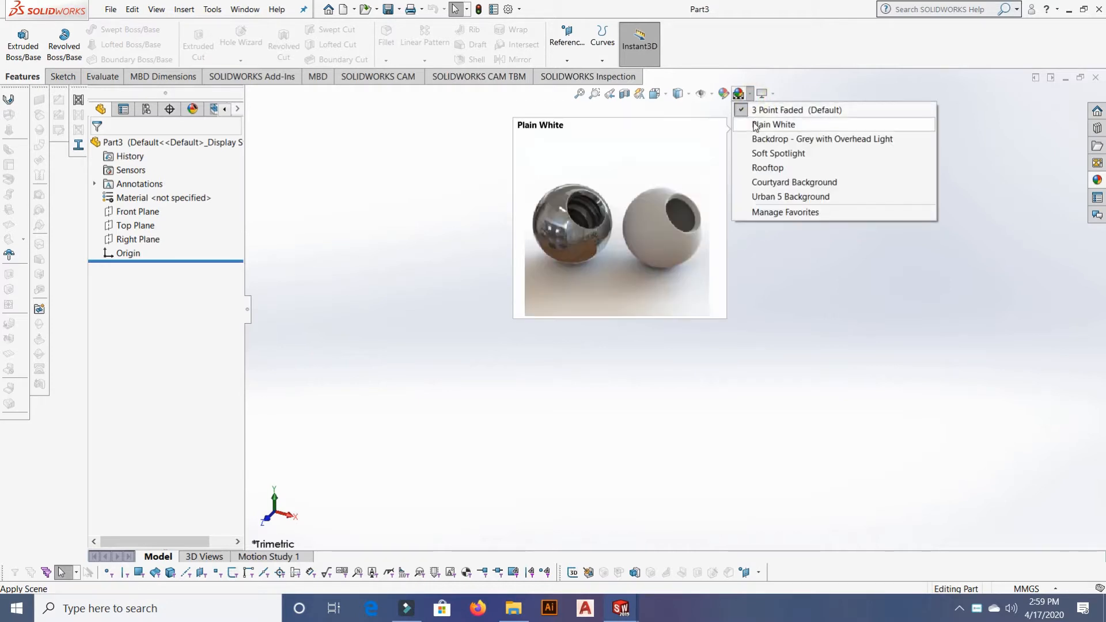
left_click(755, 124)
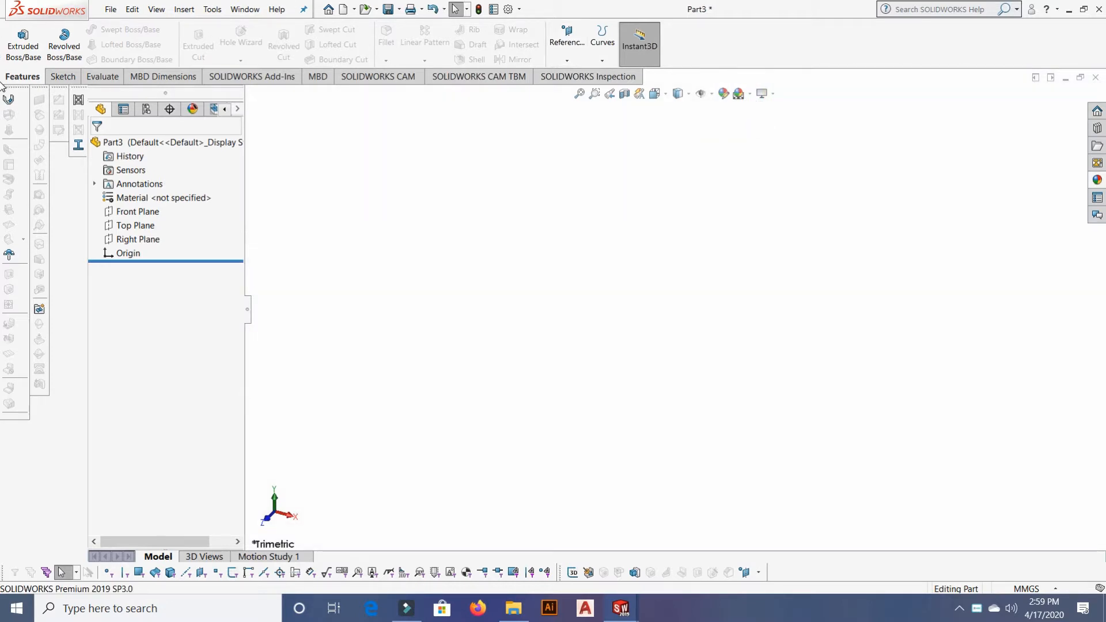
Sketch a circle about 146 mm in diameter on the Right Plane, centred on the origin.
left_click(138, 240)
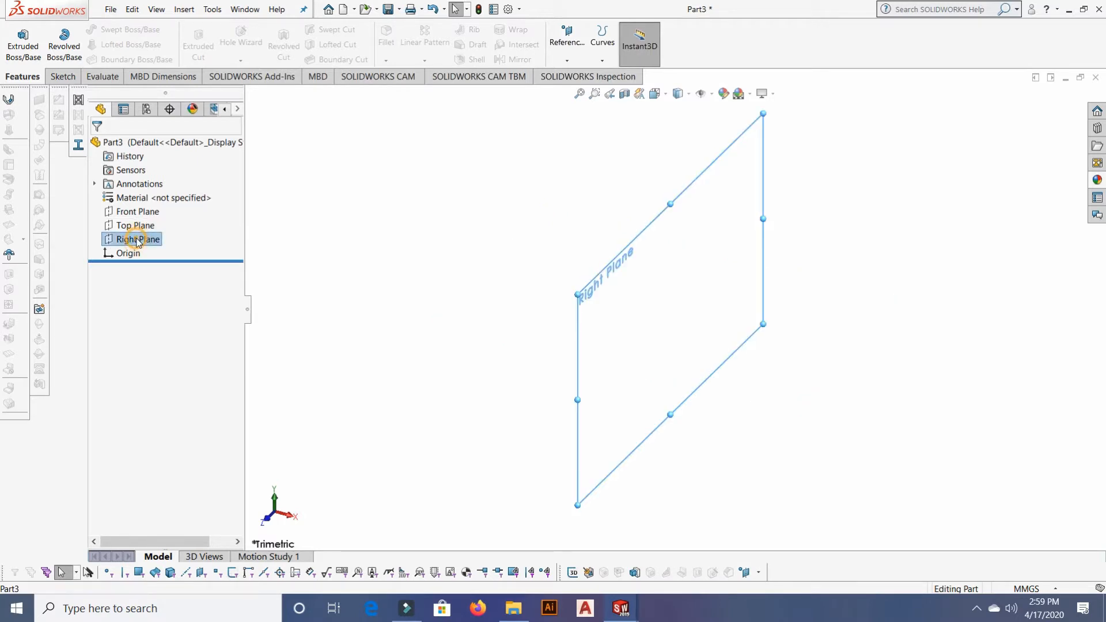
right_click(138, 241)
left_click(198, 224)
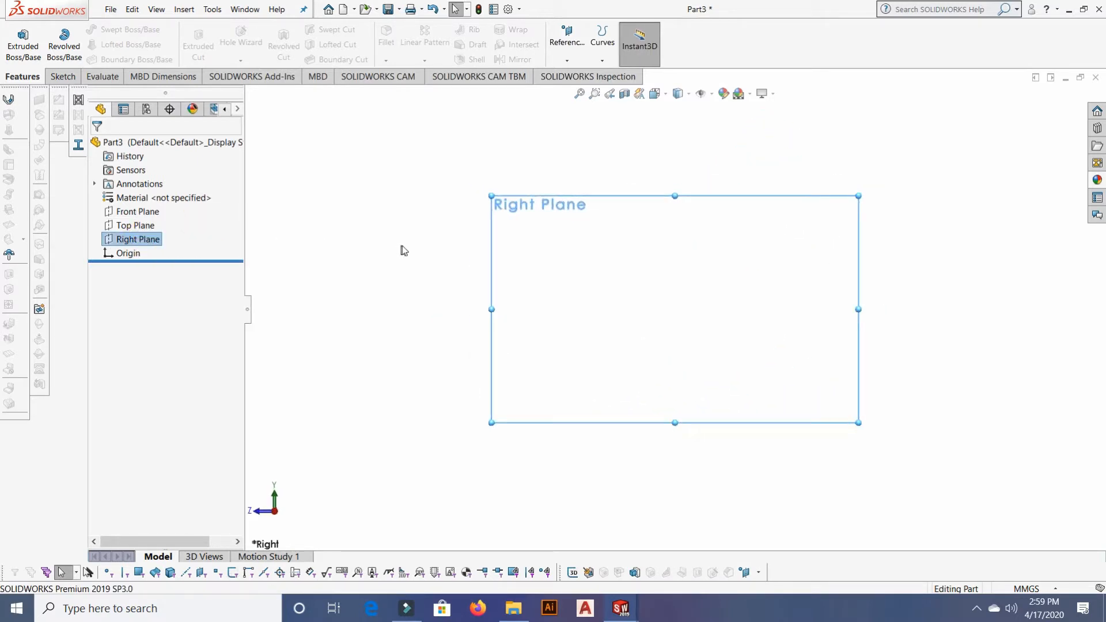
left_click(62, 76)
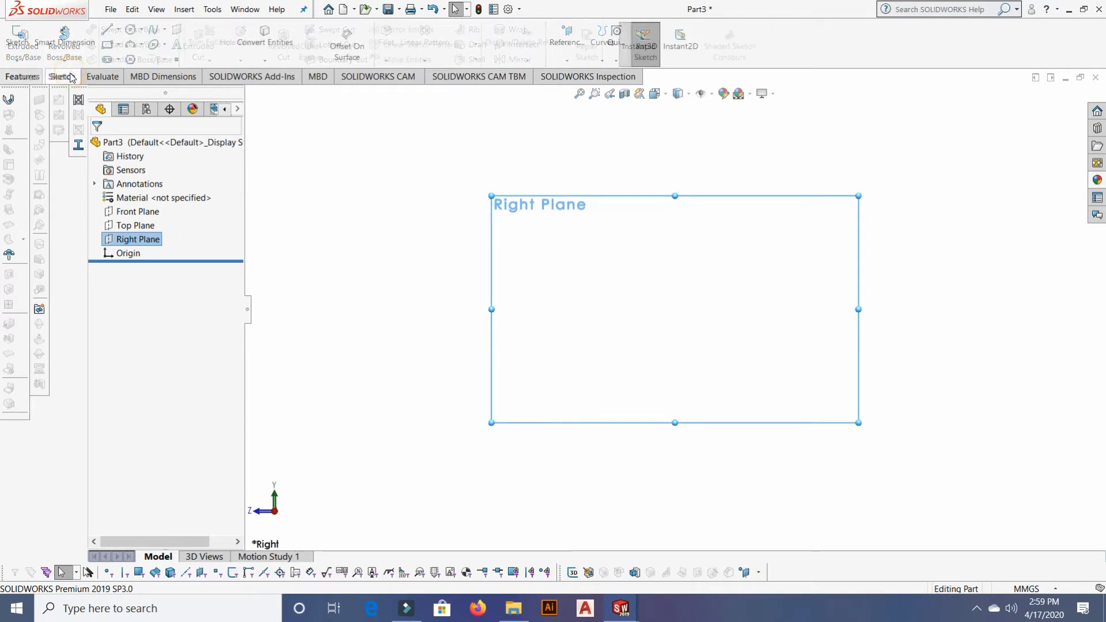
left_click(142, 29)
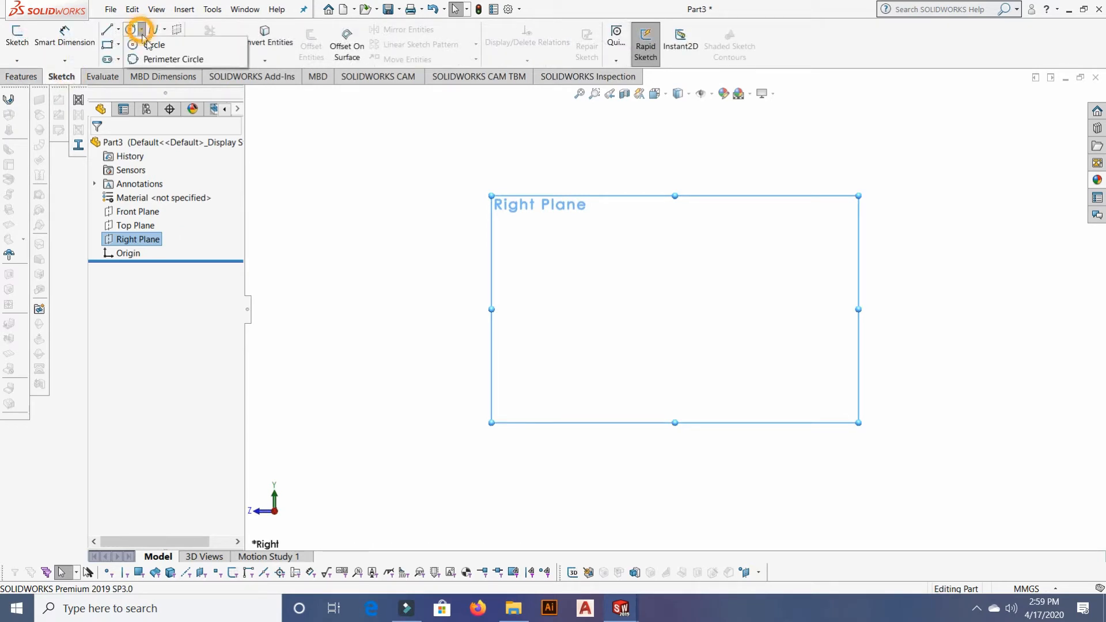
left_click(149, 42)
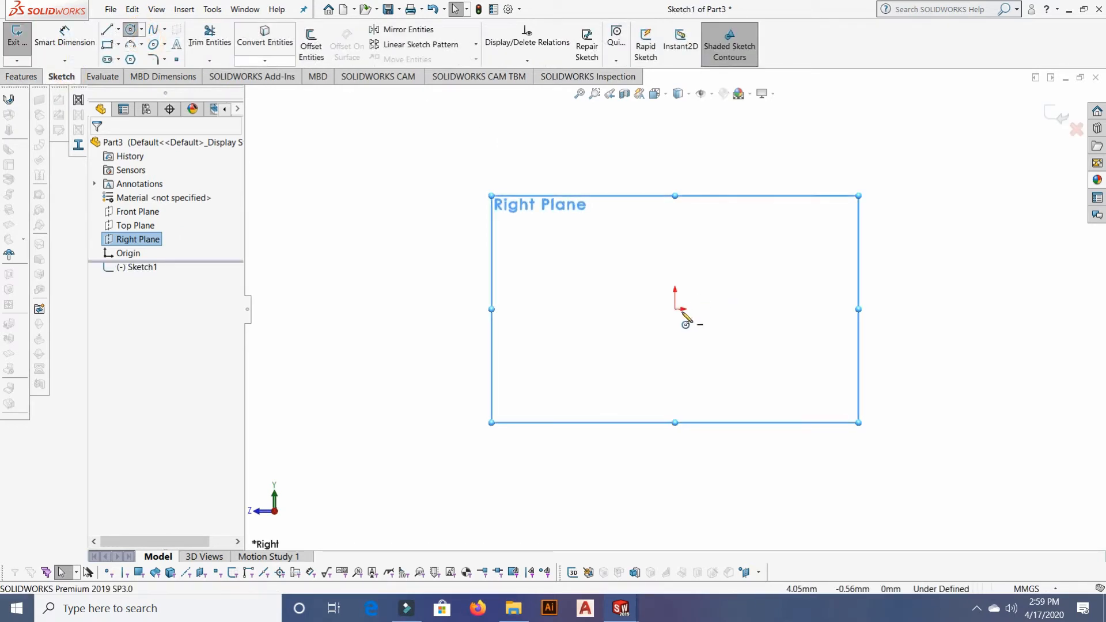
left_click(674, 309)
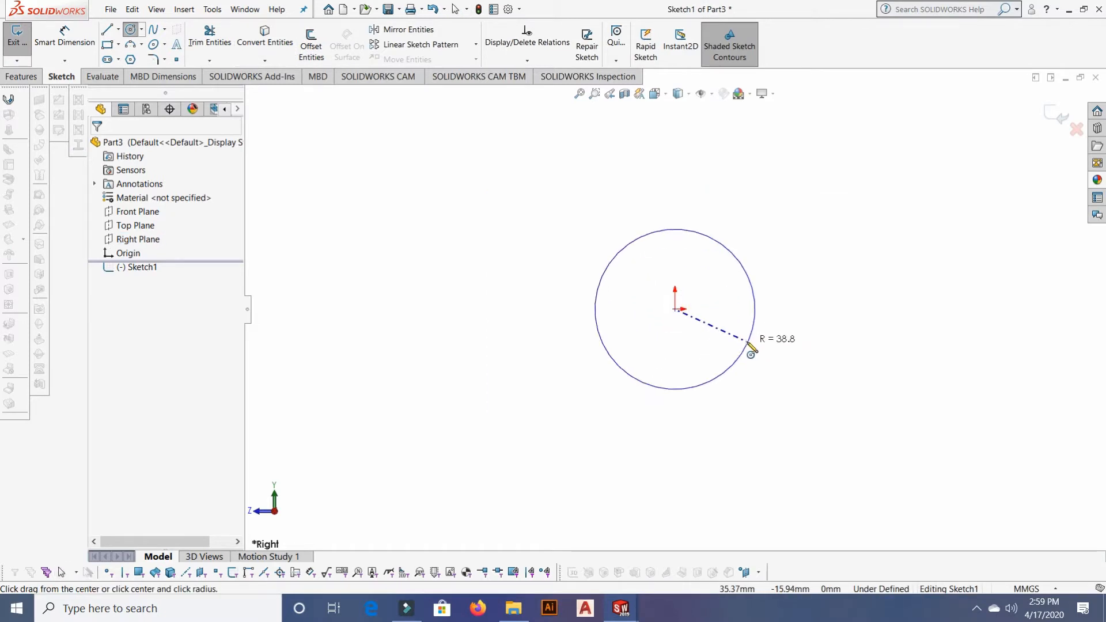
left_click(823, 327)
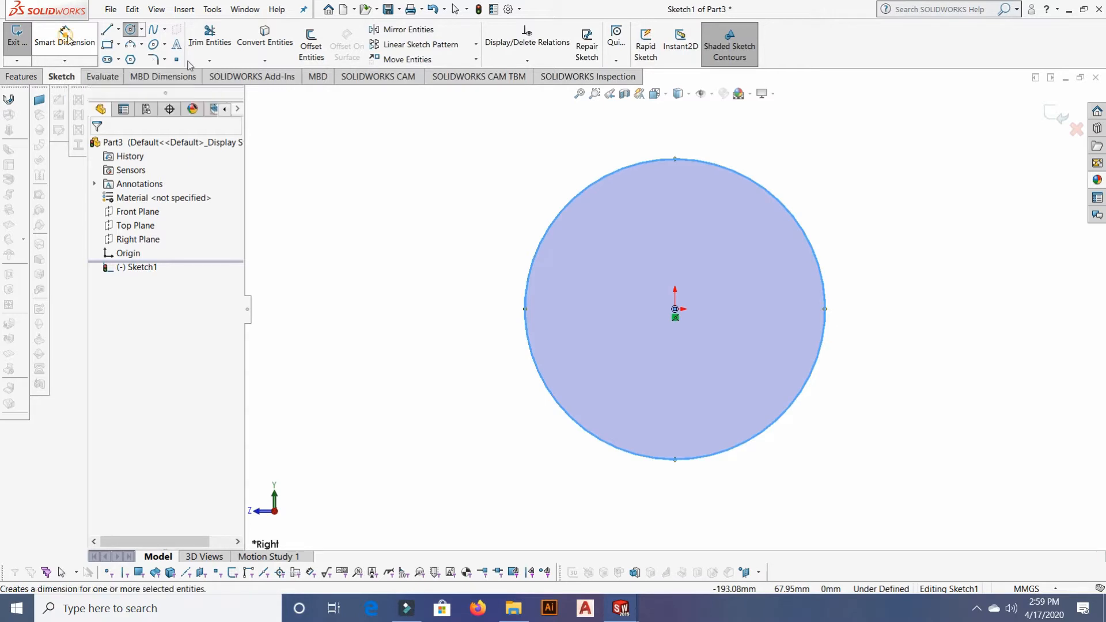
Dimension the circle's diameter as 35 mm and exit the sketch.
key("d")
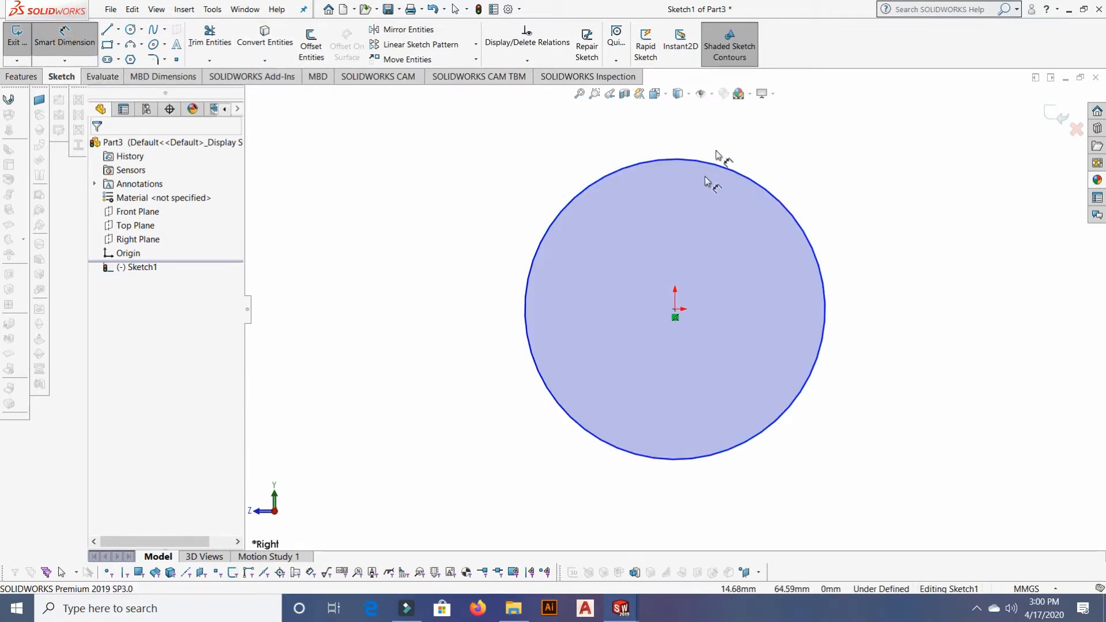
left_click(827, 275)
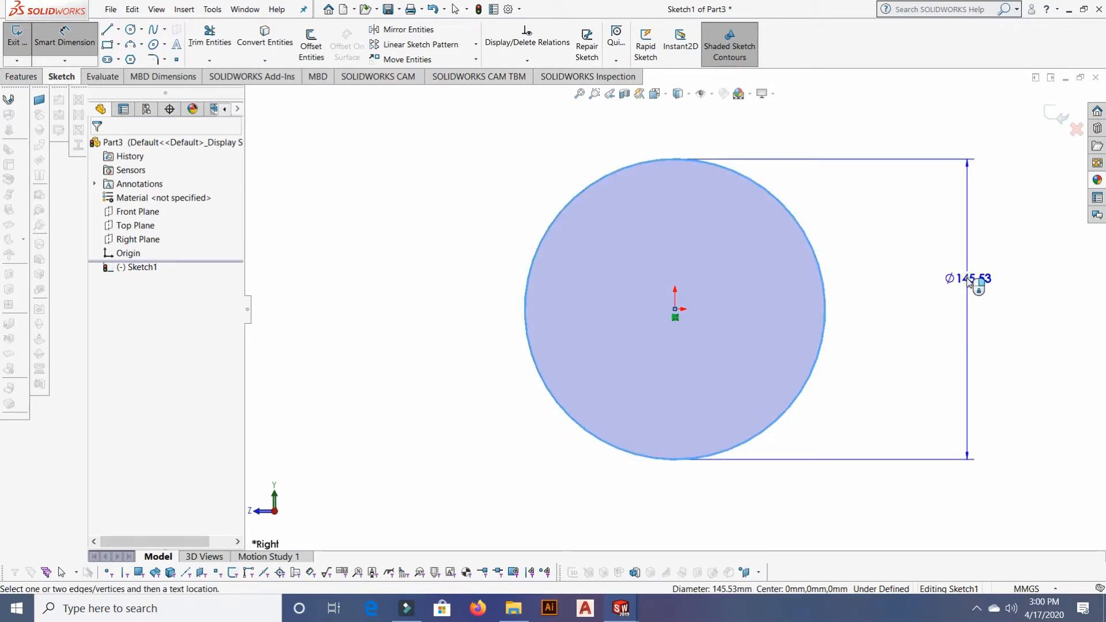
left_click(968, 281)
left_click(969, 282)
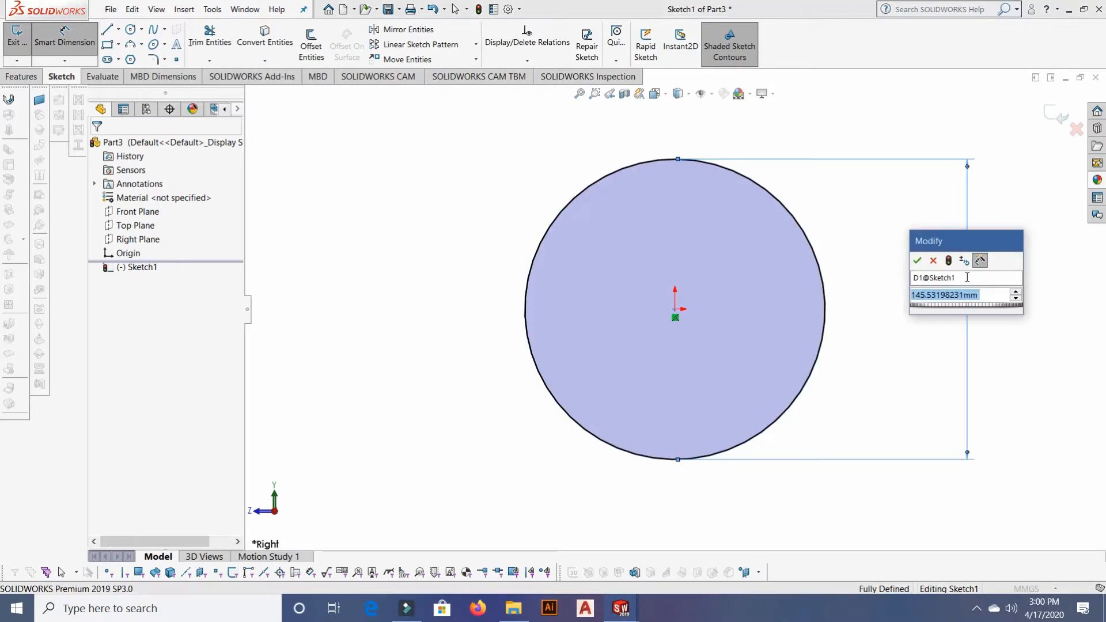
key("BackSpace")
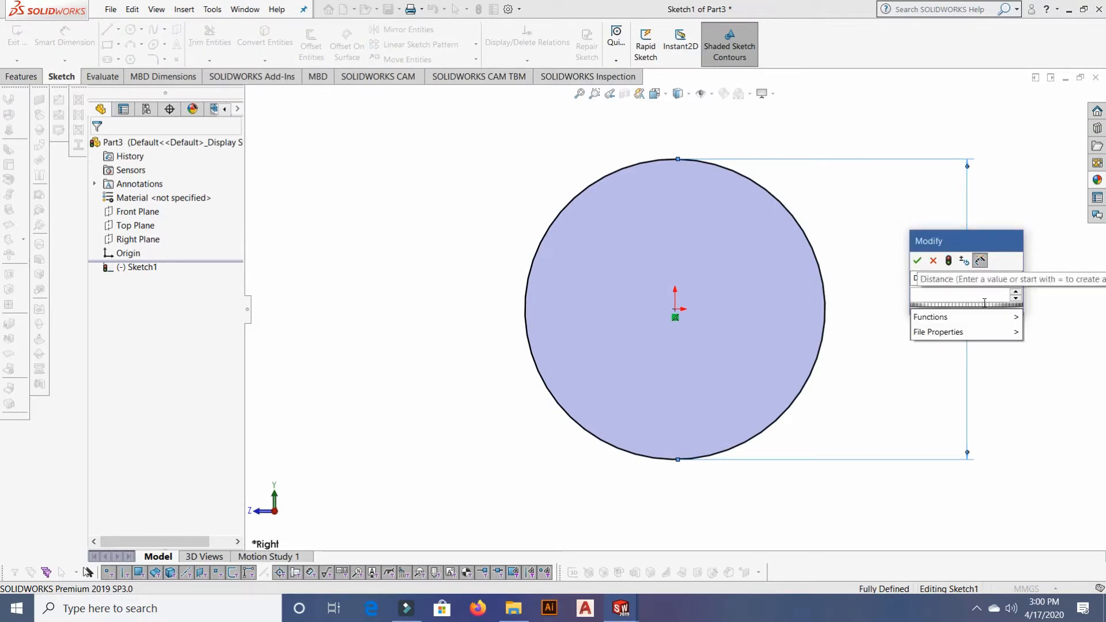
type("35")
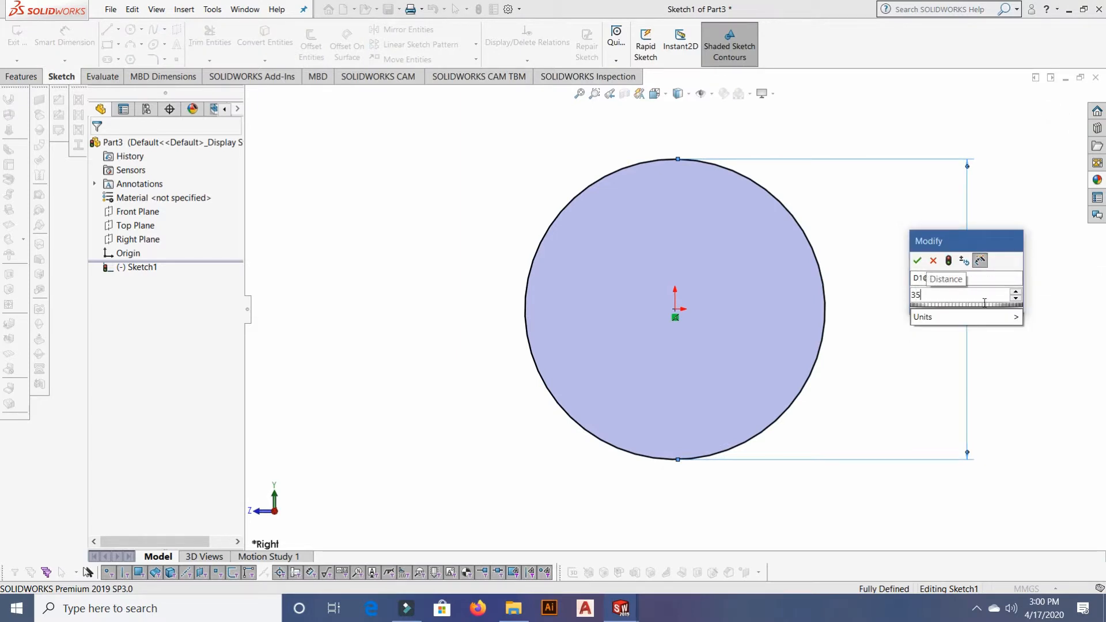
key("Return")
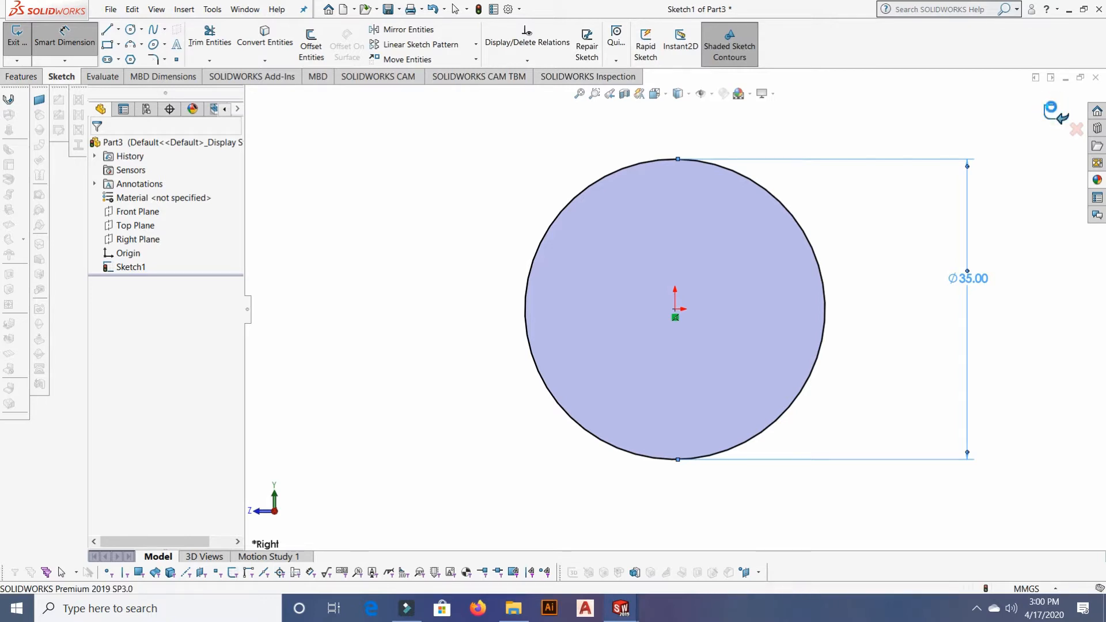
left_click(1054, 112)
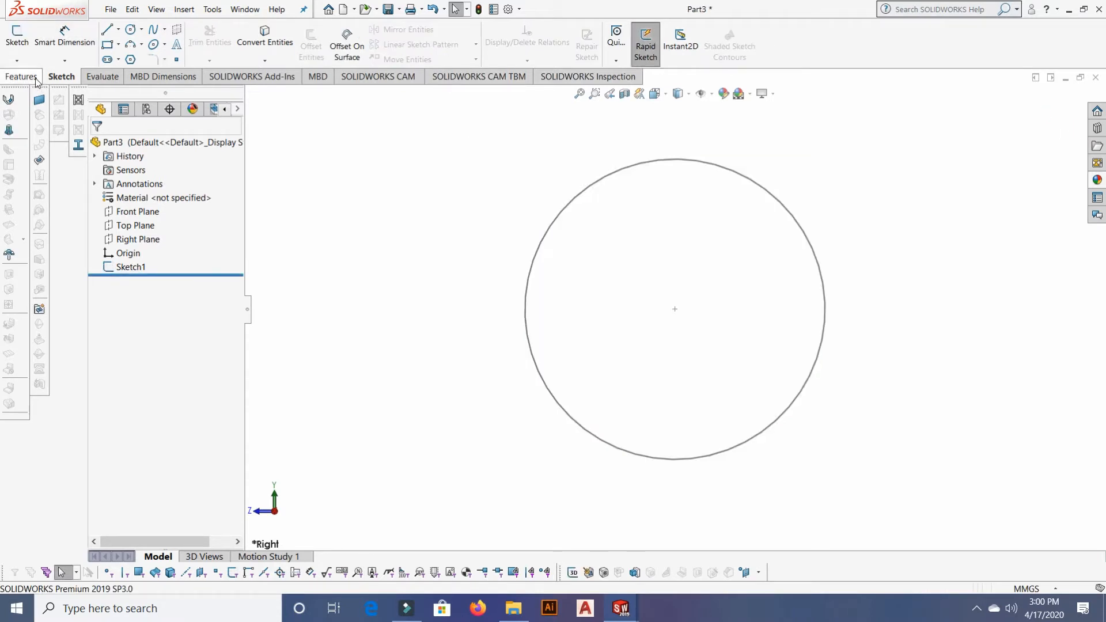
Create a clockwise helix from the circle, defined by Height and Pitch, with 100 mm height, 10 mm constant pitch and 180° start angle.
left_click(602, 60)
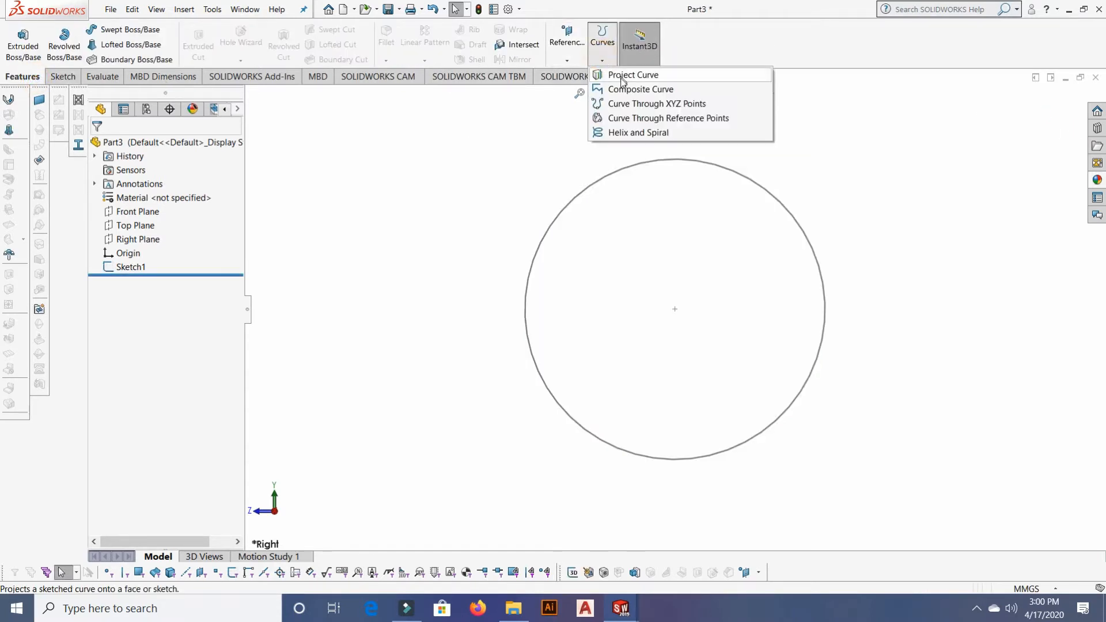
left_click(636, 137)
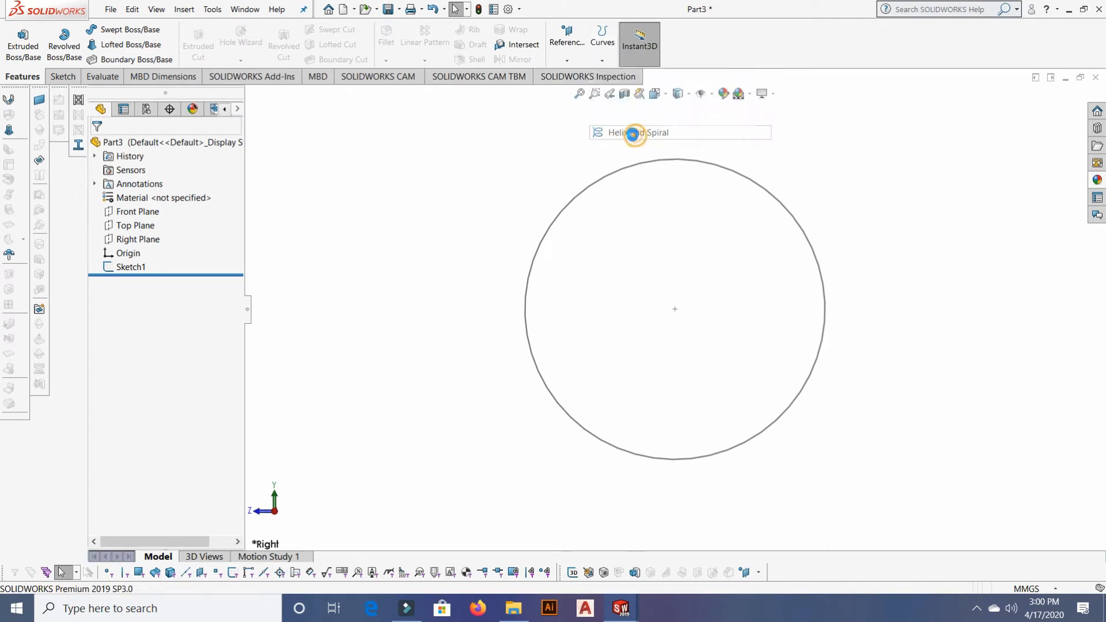
left_click(744, 181)
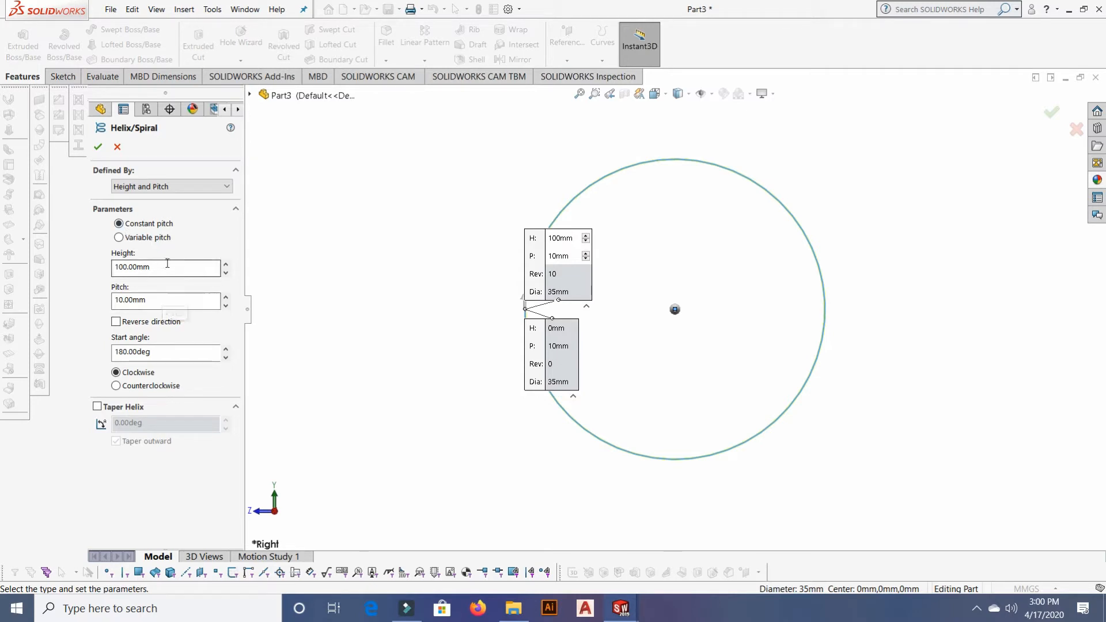
left_click(197, 300)
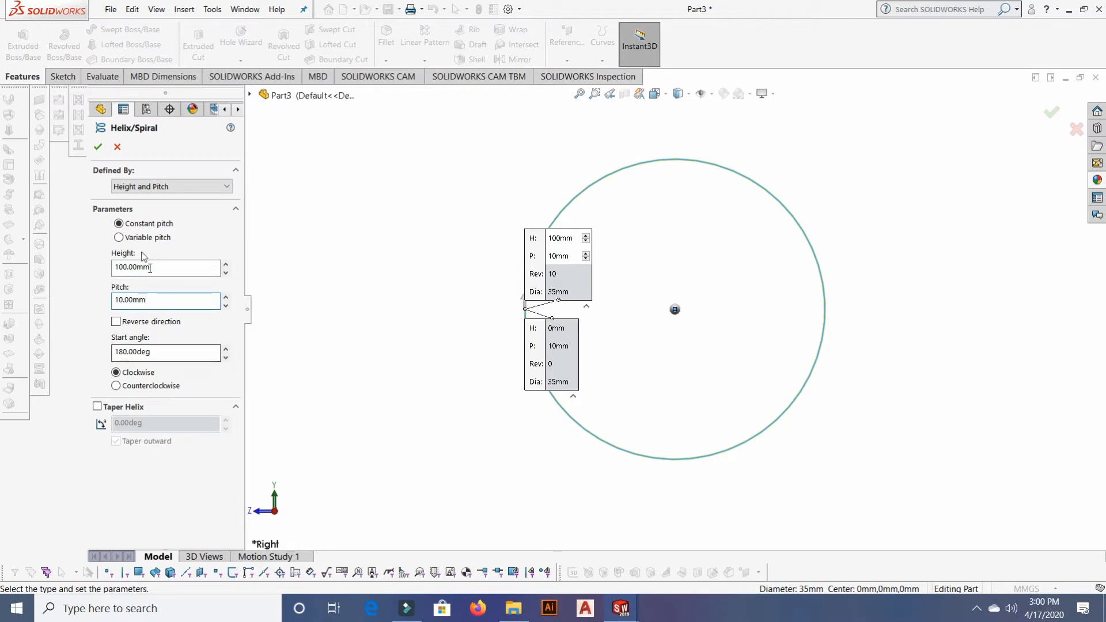
left_click(228, 187)
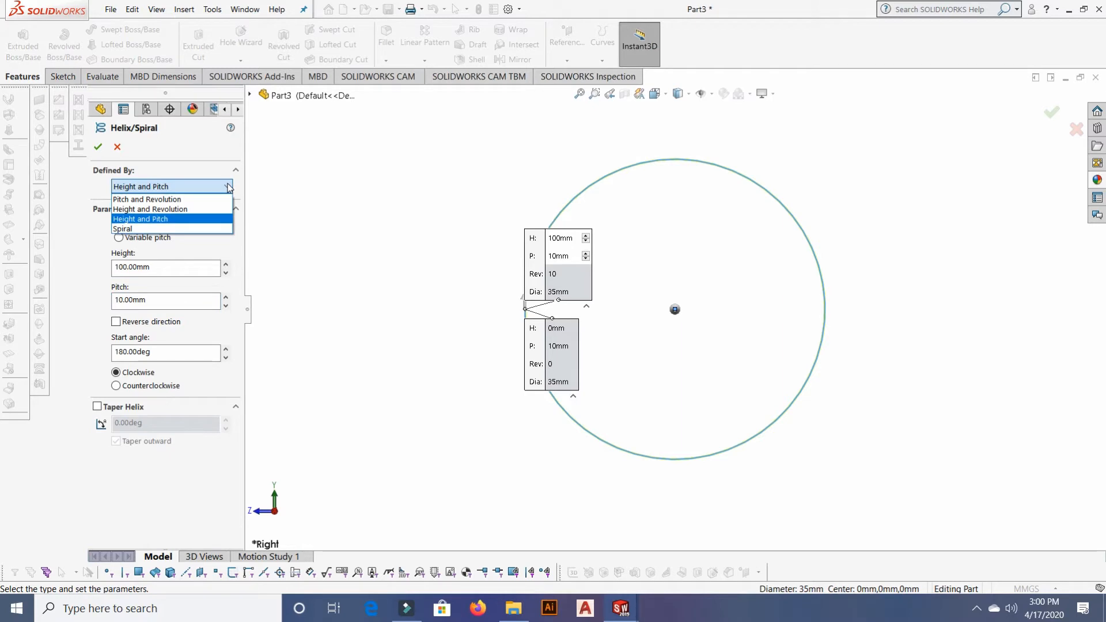
left_click(185, 220)
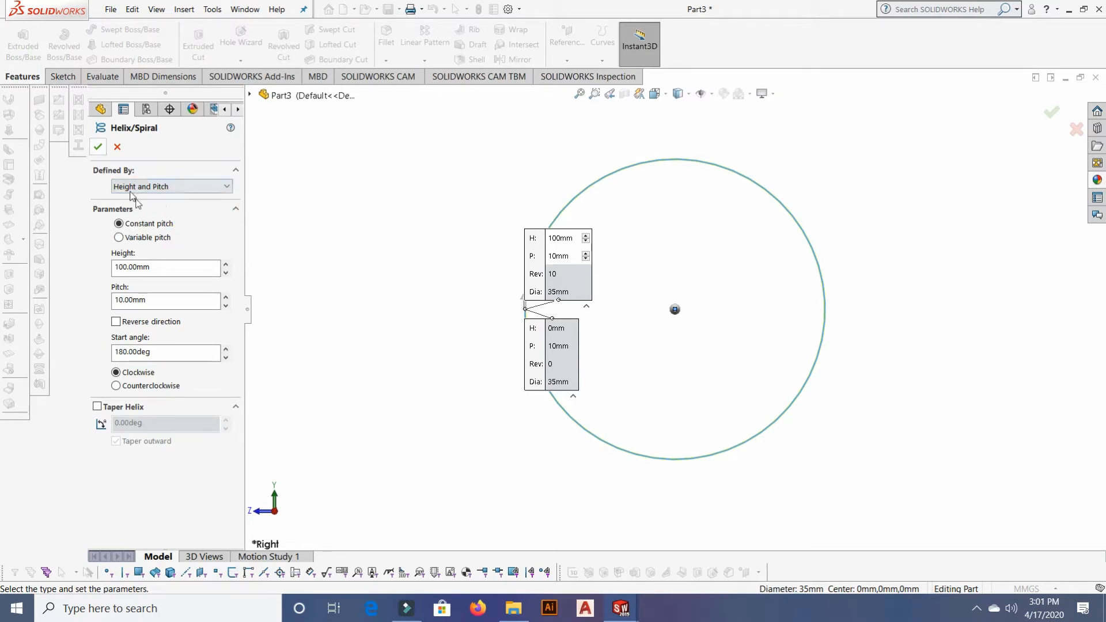
left_click(105, 149)
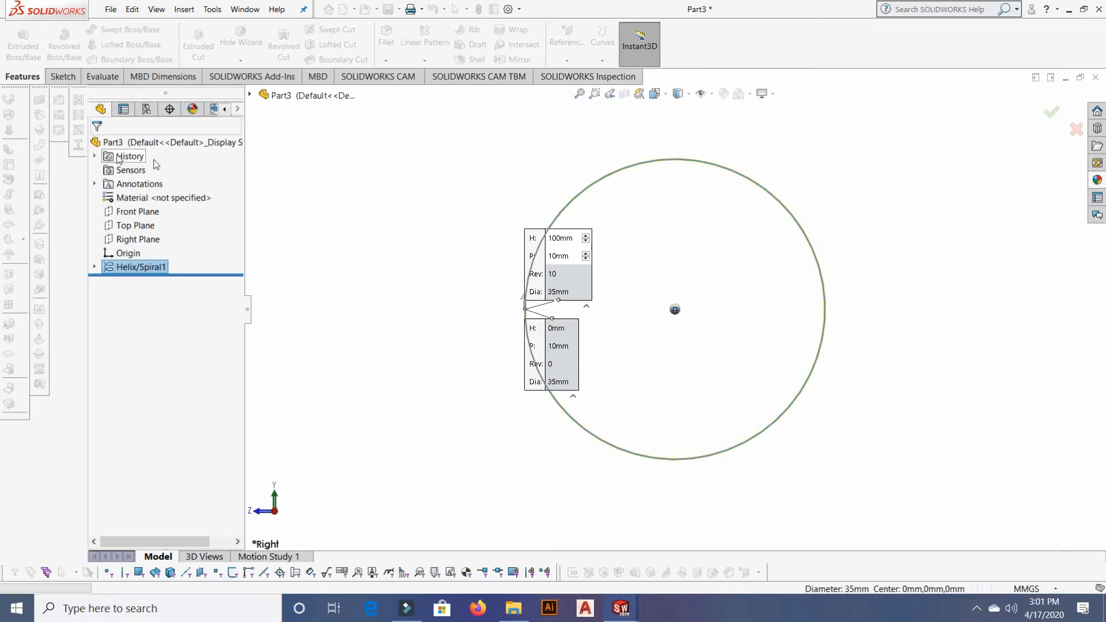
Set up a reference plane coincident with the helix's free end point and perpendicular to the helix curve.
middle_click_drag(944, 360, 925, 368)
scroll(849, 443, "down", 2)
scroll(849, 443, "up", 4)
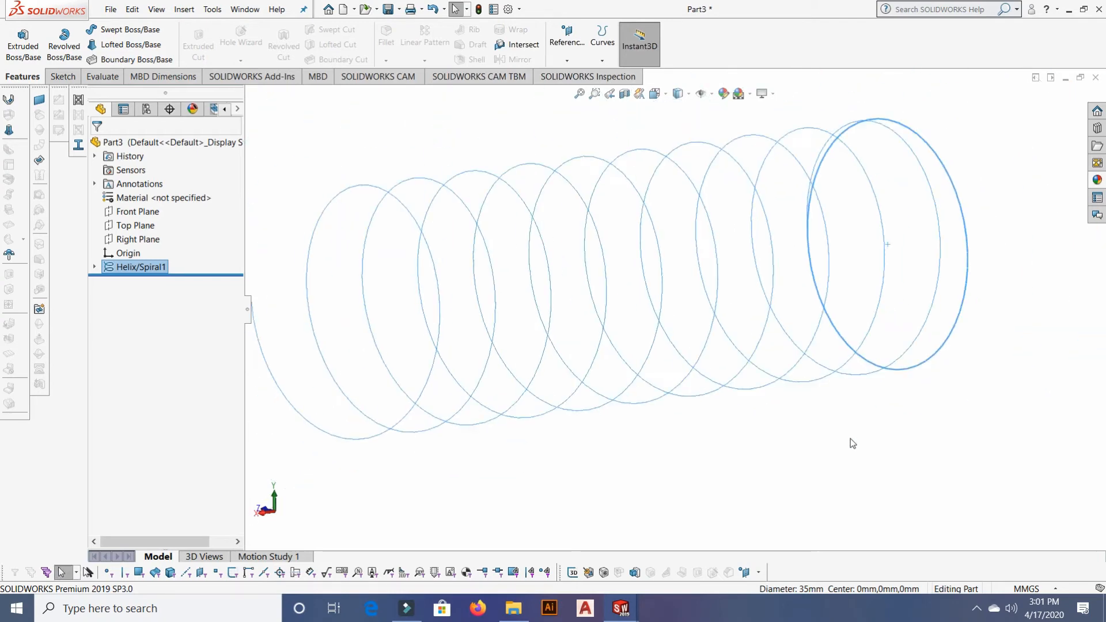
middle_click_drag(949, 351, 907, 412)
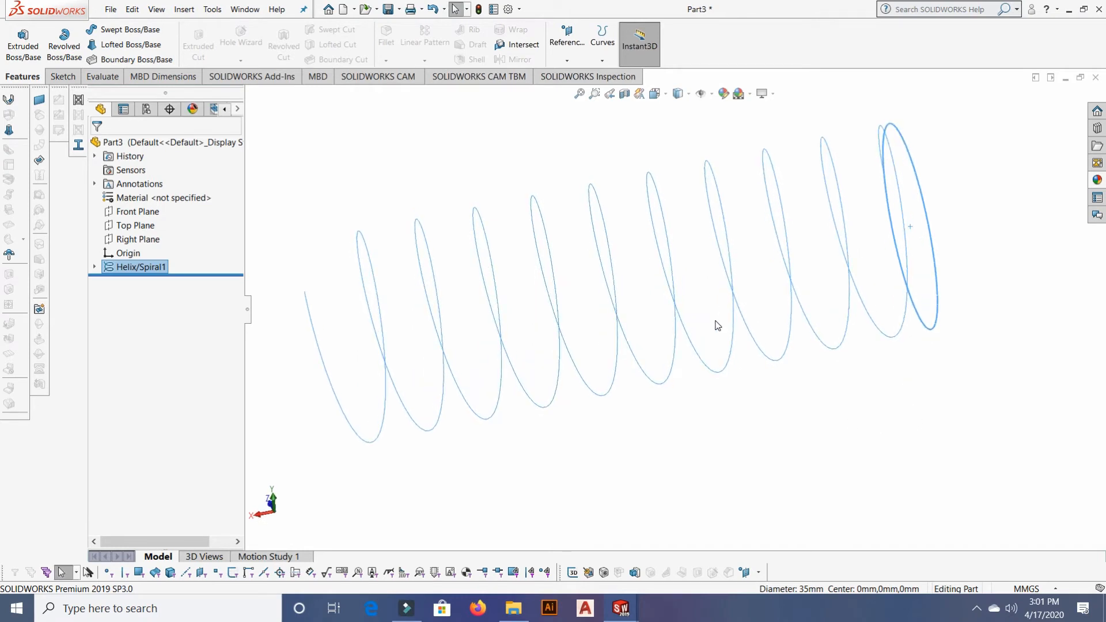
left_click(306, 295)
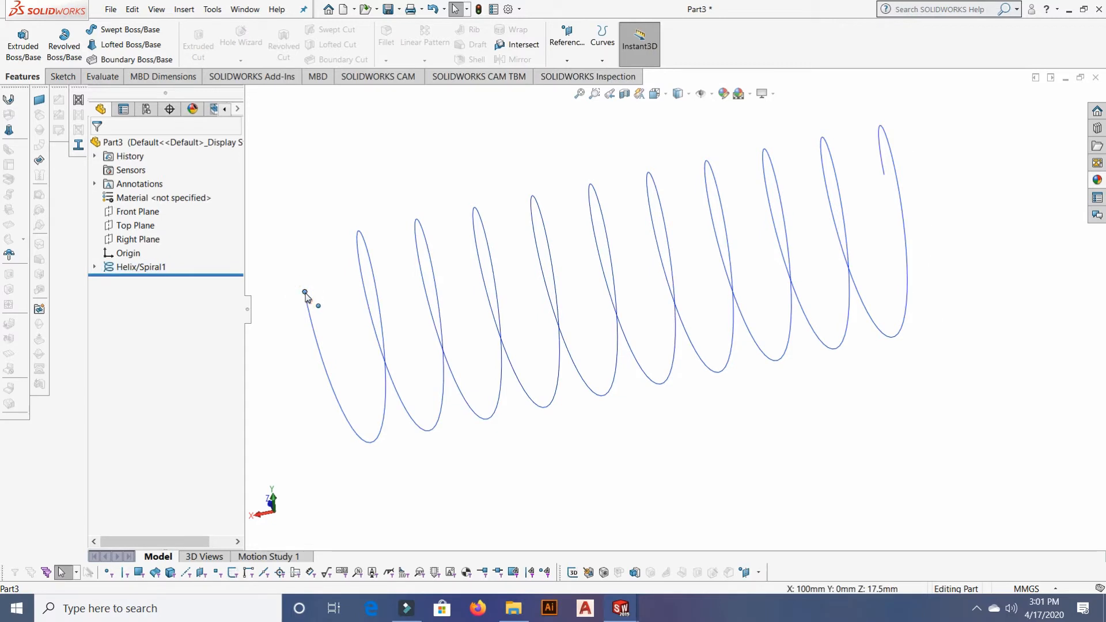
left_click(568, 60)
left_click(571, 78)
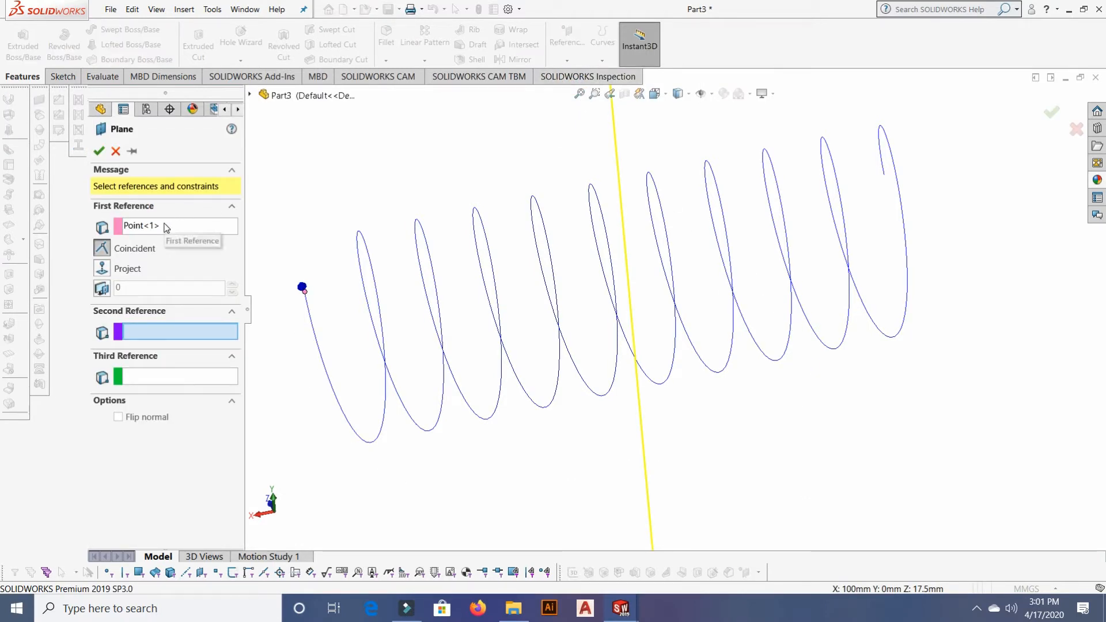
left_click(379, 307)
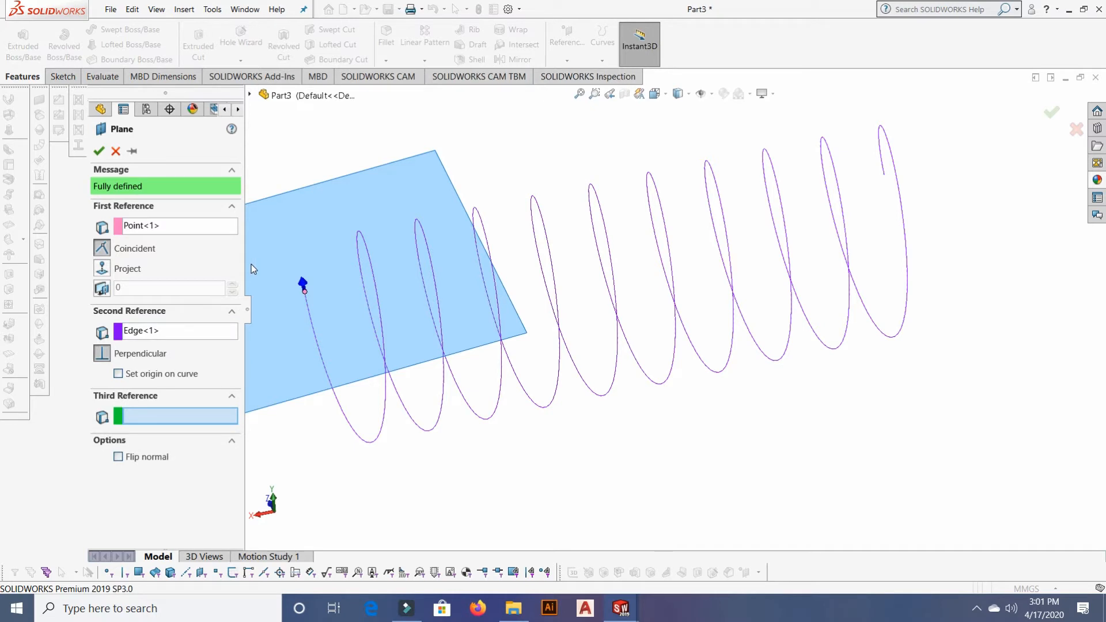
Clear the reference plane's existing references and set the helix curve as its perpendicular first reference.
left_click(227, 225)
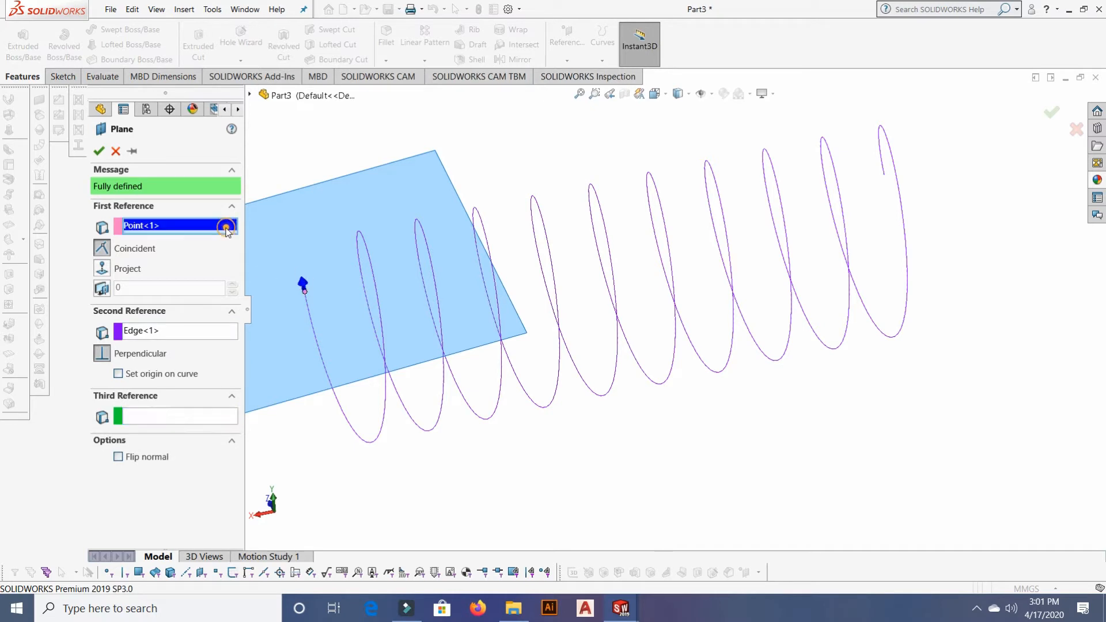
left_click(371, 325)
middle_click_drag(302, 294, 842, 481)
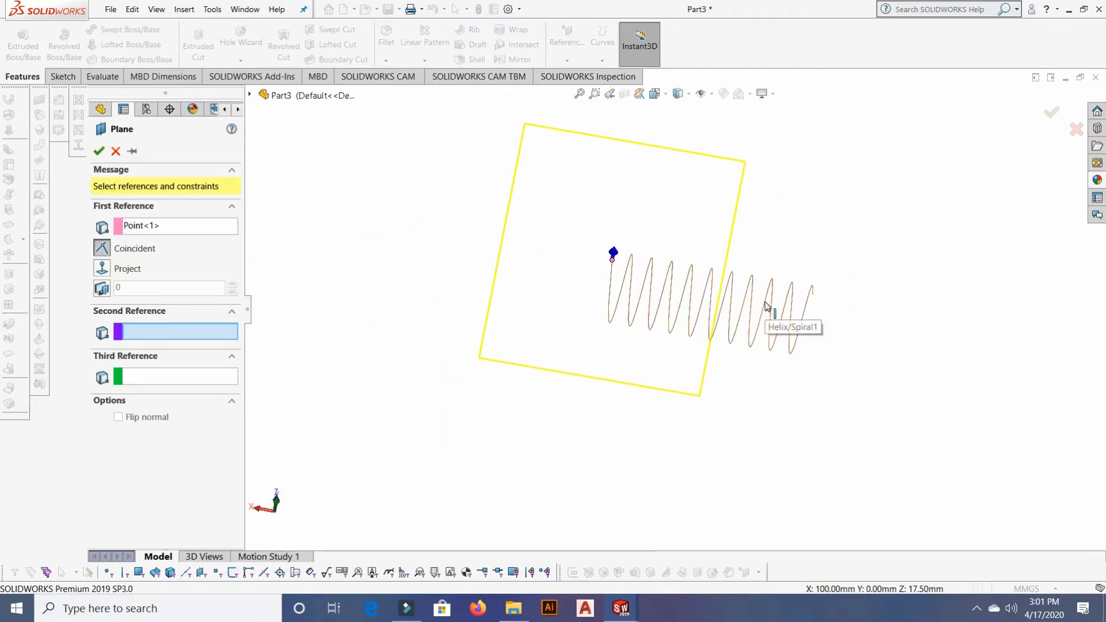
left_click(160, 229)
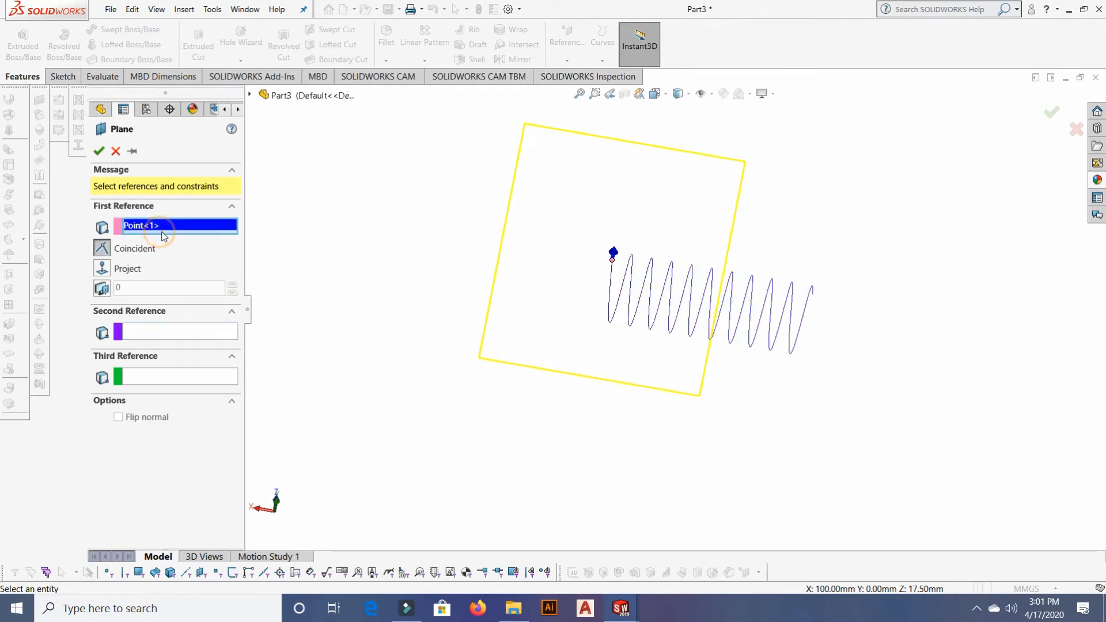
left_click(728, 298)
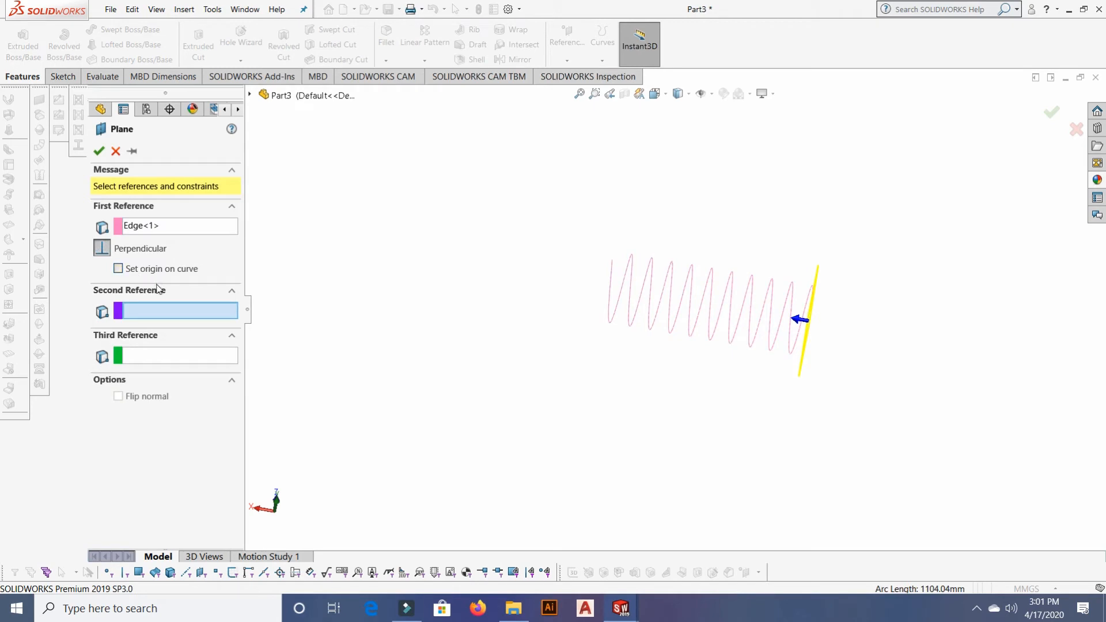
Add the helix's free end point as the plane's coincident second reference and accept the plane.
scroll(612, 265, "up", 3)
scroll(612, 265, "down", 3)
scroll(668, 341, "down", 5)
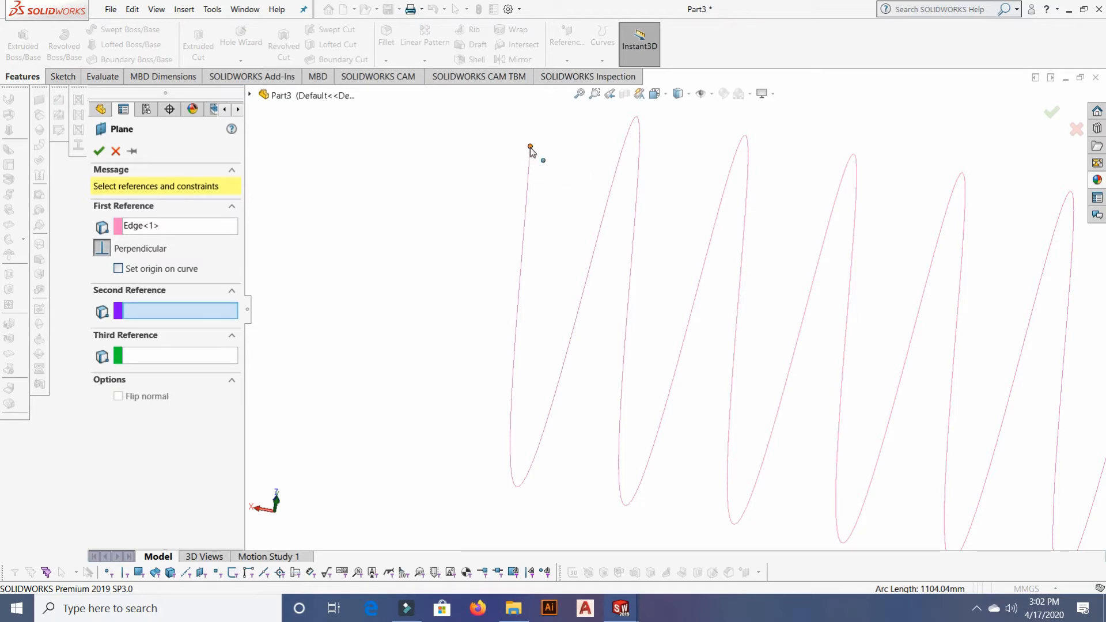
left_click(530, 148)
scroll(629, 274, "up", 5)
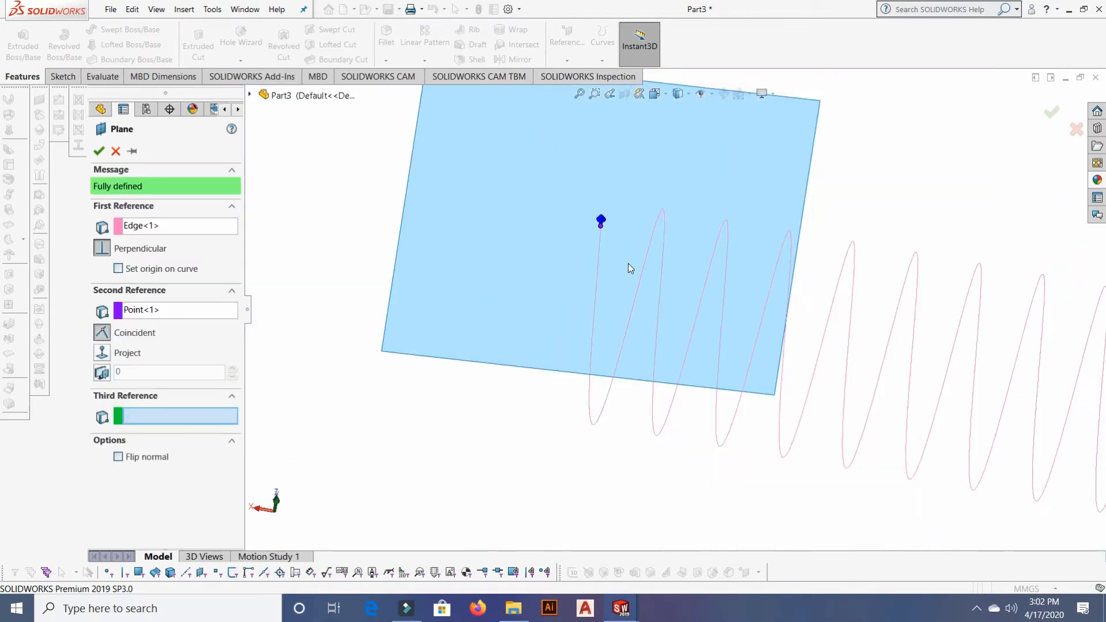
middle_click_drag(631, 272, 804, 455)
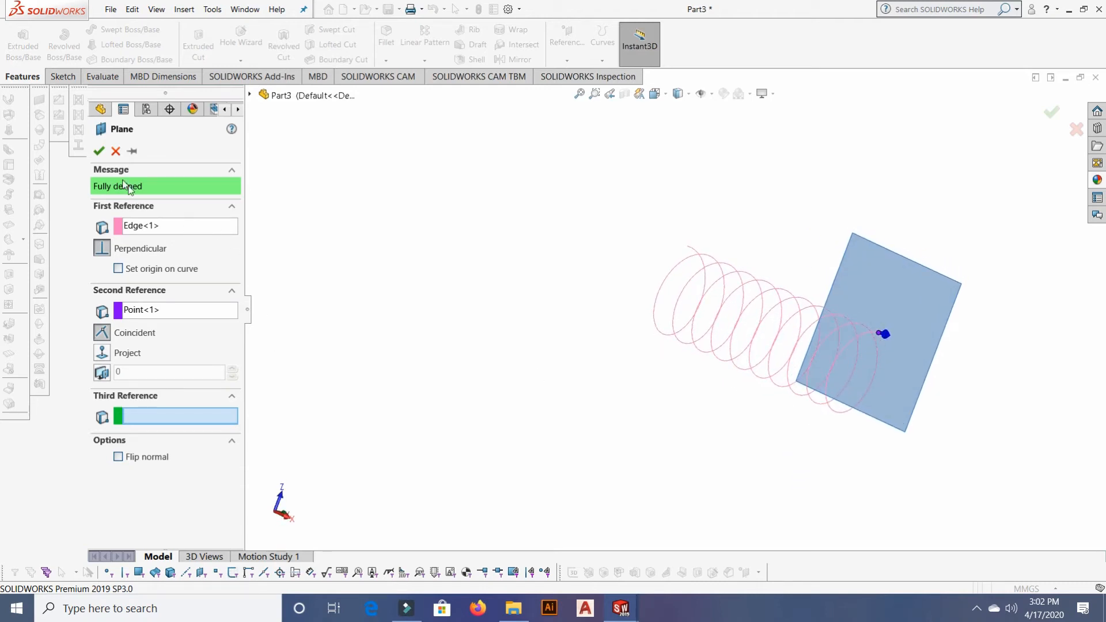
left_click(99, 152)
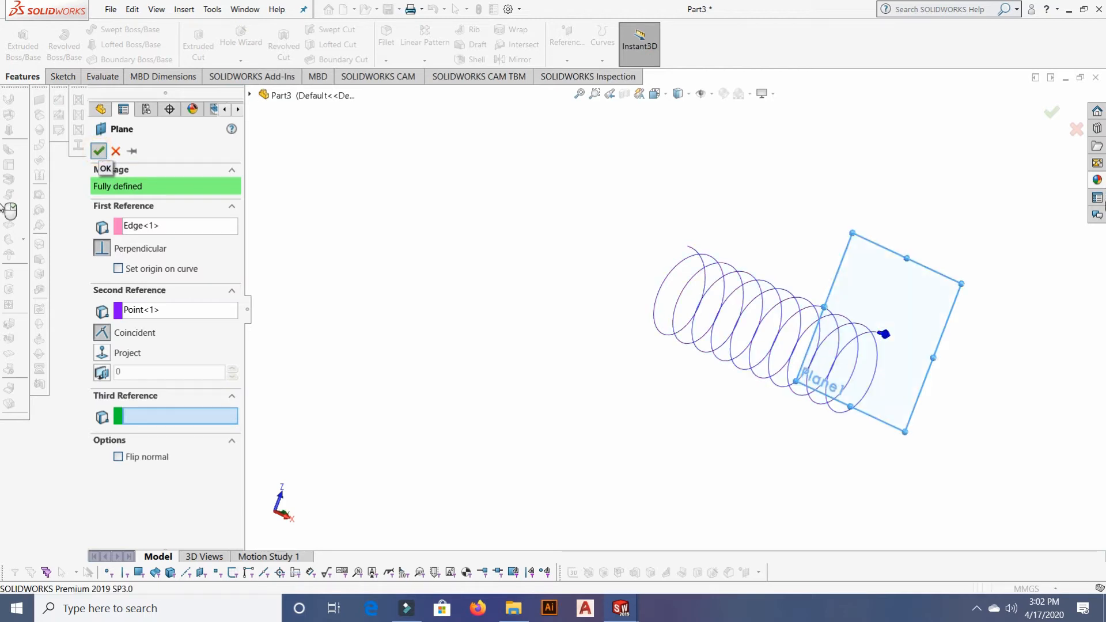
Sketch a circle about 15.4 mm in diameter on Plane1, centred on the helix's end point, viewing the plane face-on.
middle_click_drag(1019, 373, 930, 372)
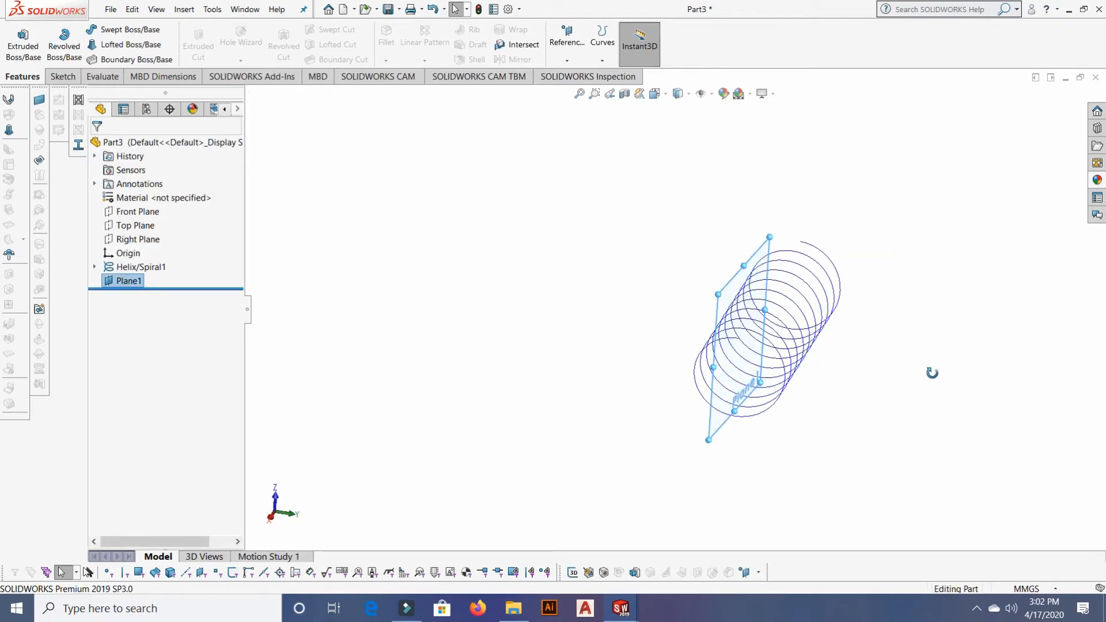
right_click(112, 282)
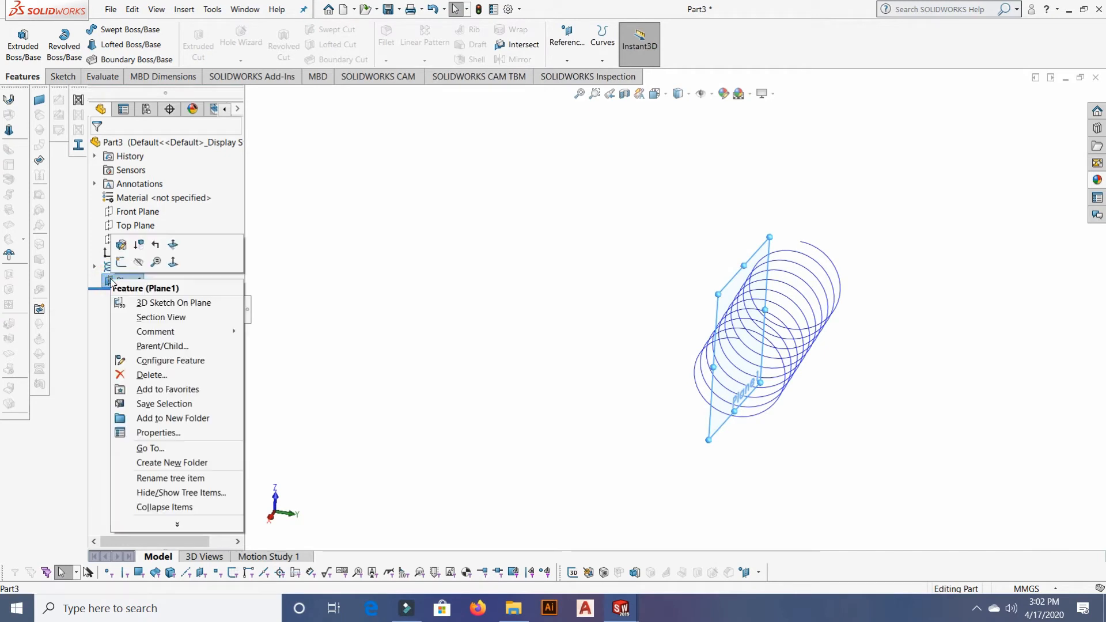
left_click(120, 267)
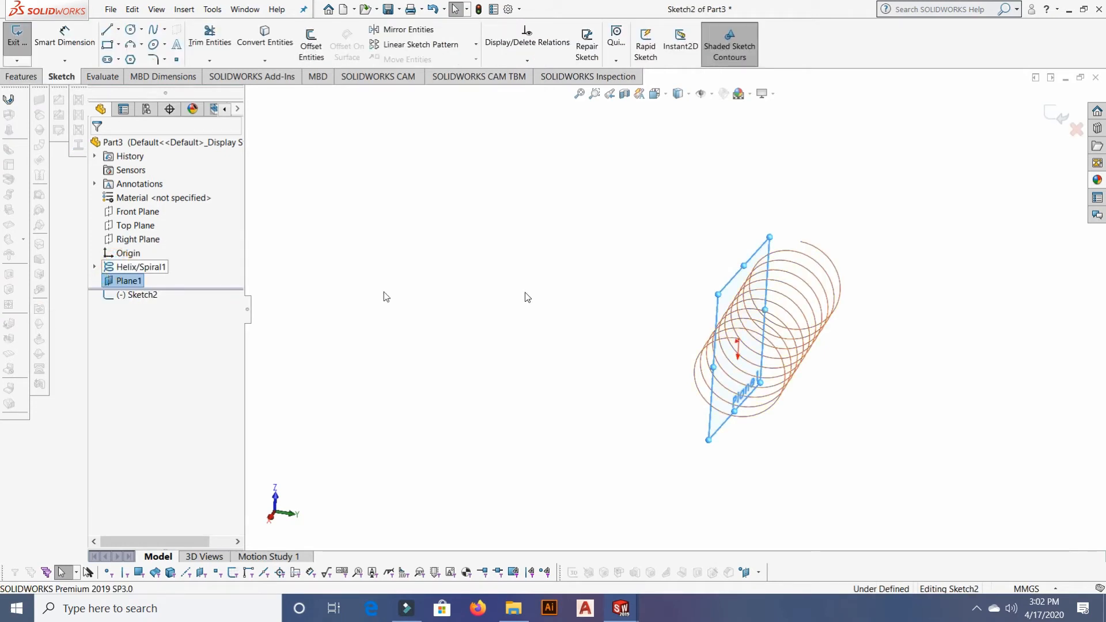
right_click(142, 281)
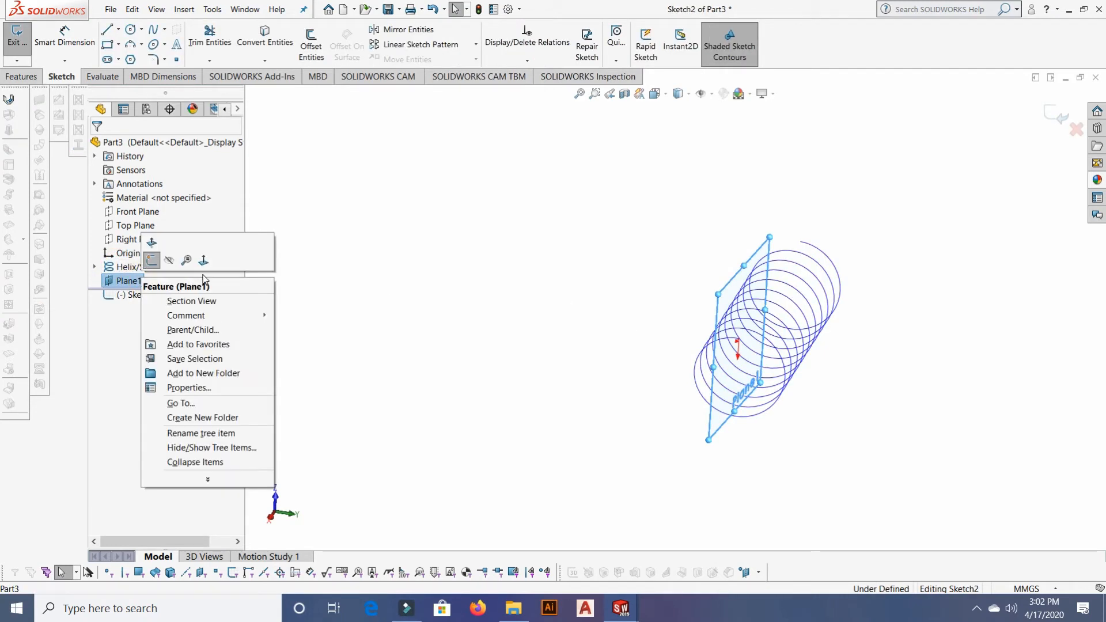
left_click(206, 266)
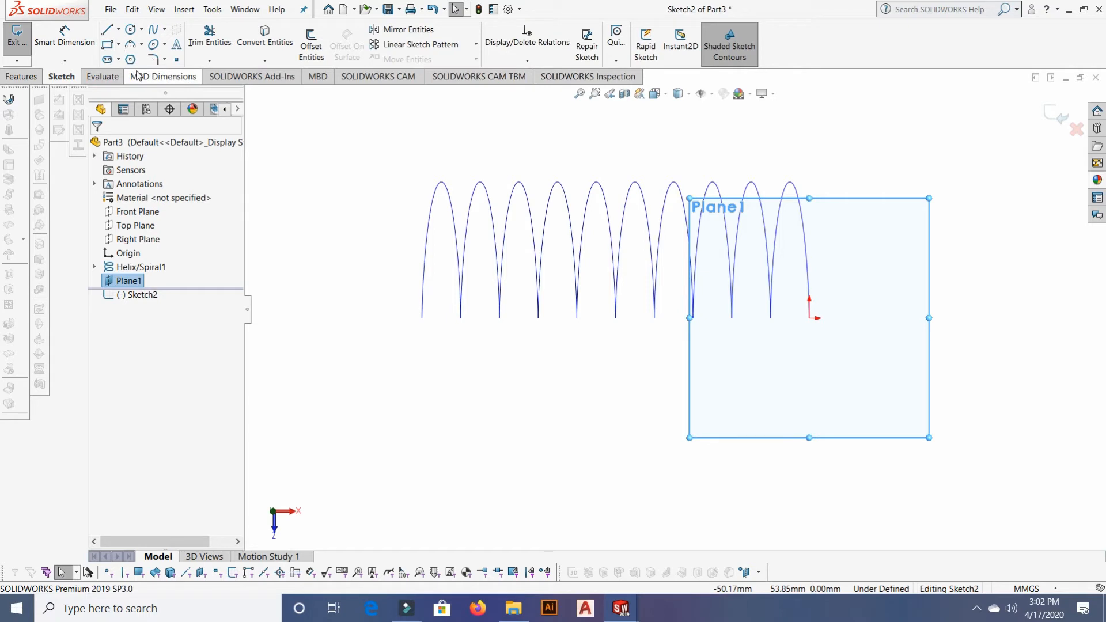
left_click(141, 31)
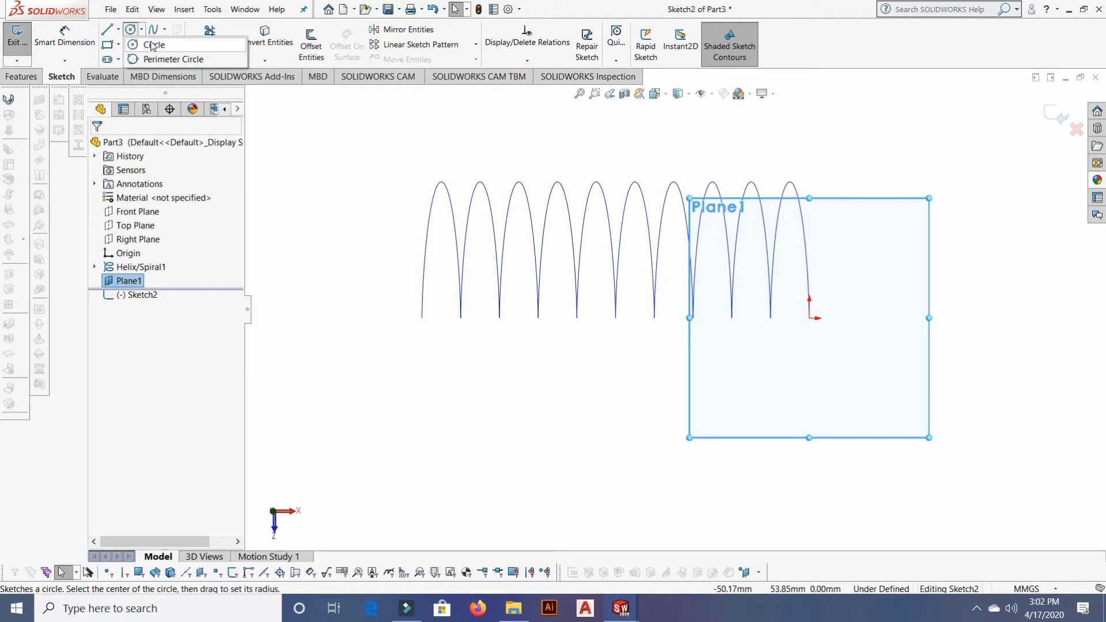
left_click(153, 45)
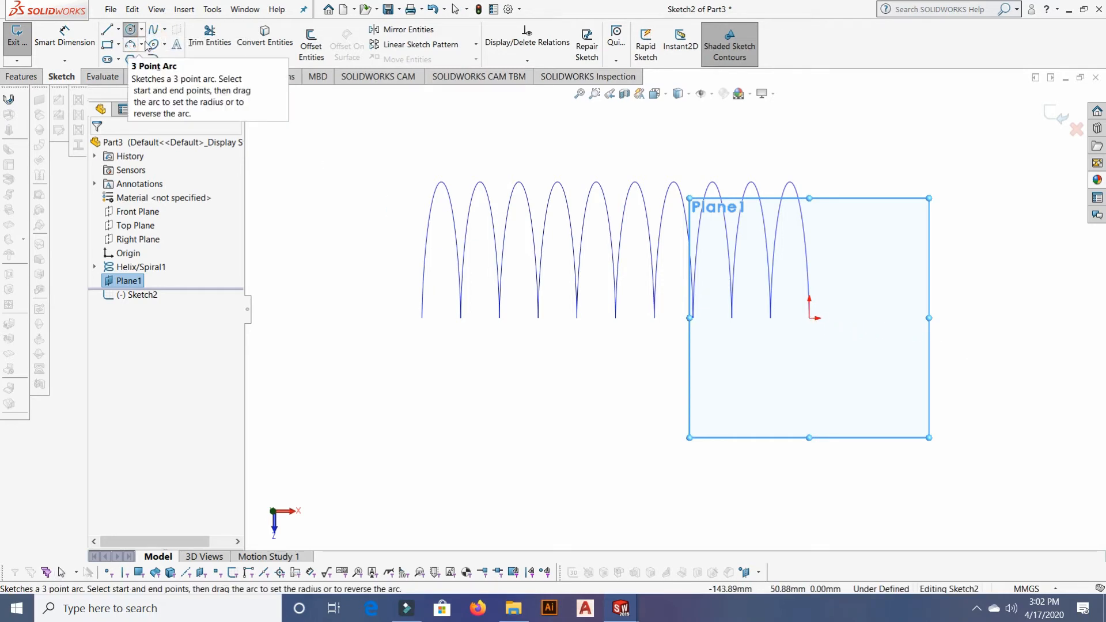
left_click(809, 318)
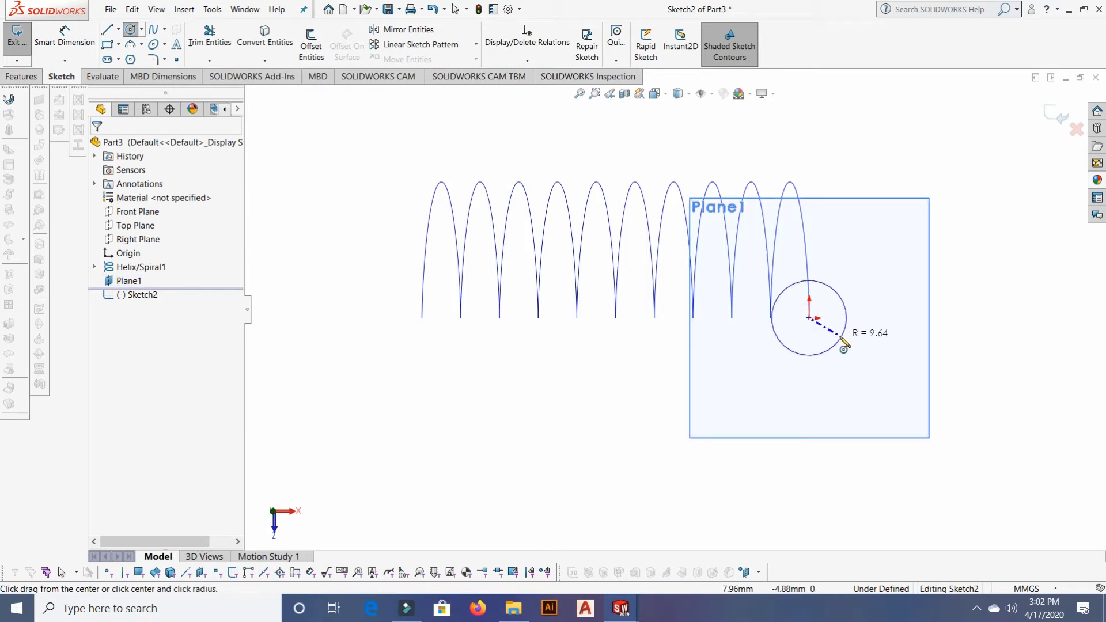
left_click(830, 340)
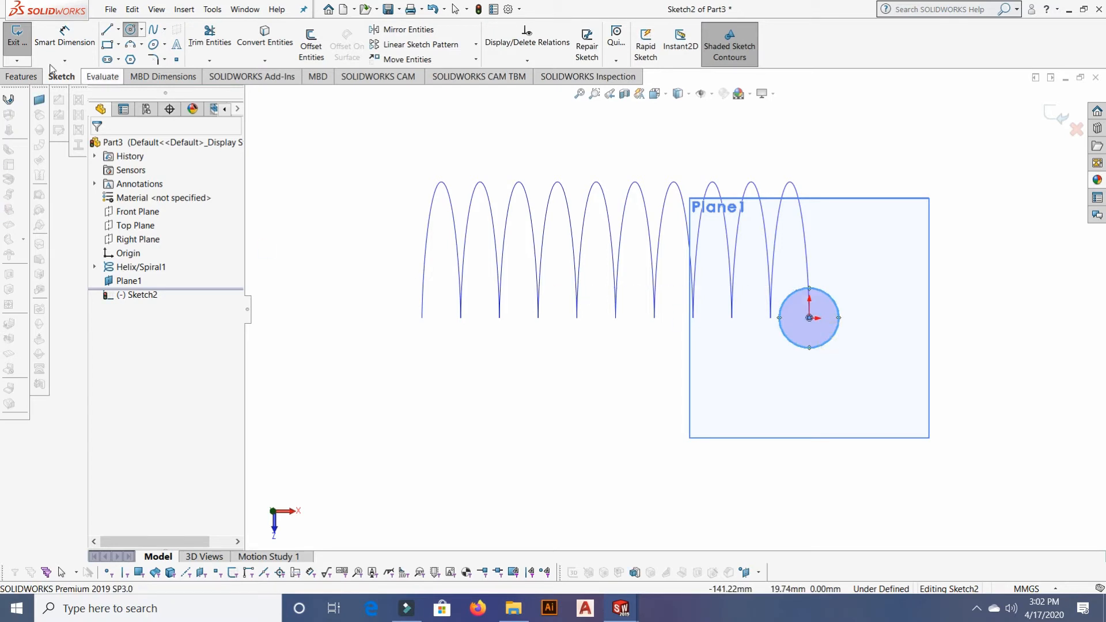
Dimension the wire profile circle's diameter as 3.5 mm and exit the sketch.
left_click(65, 36)
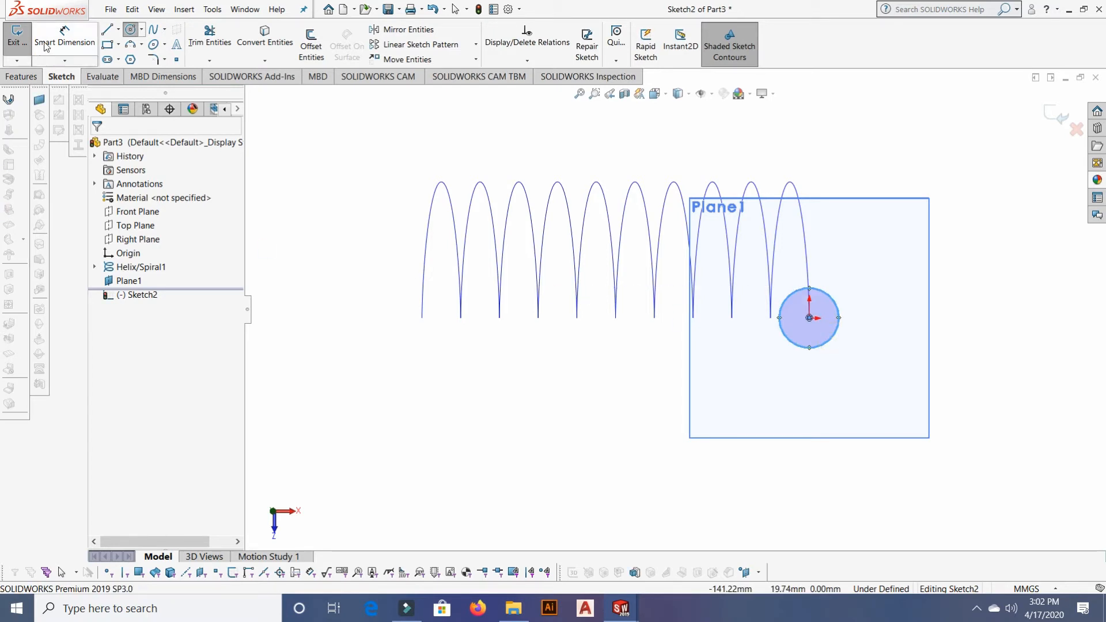
left_click(839, 314)
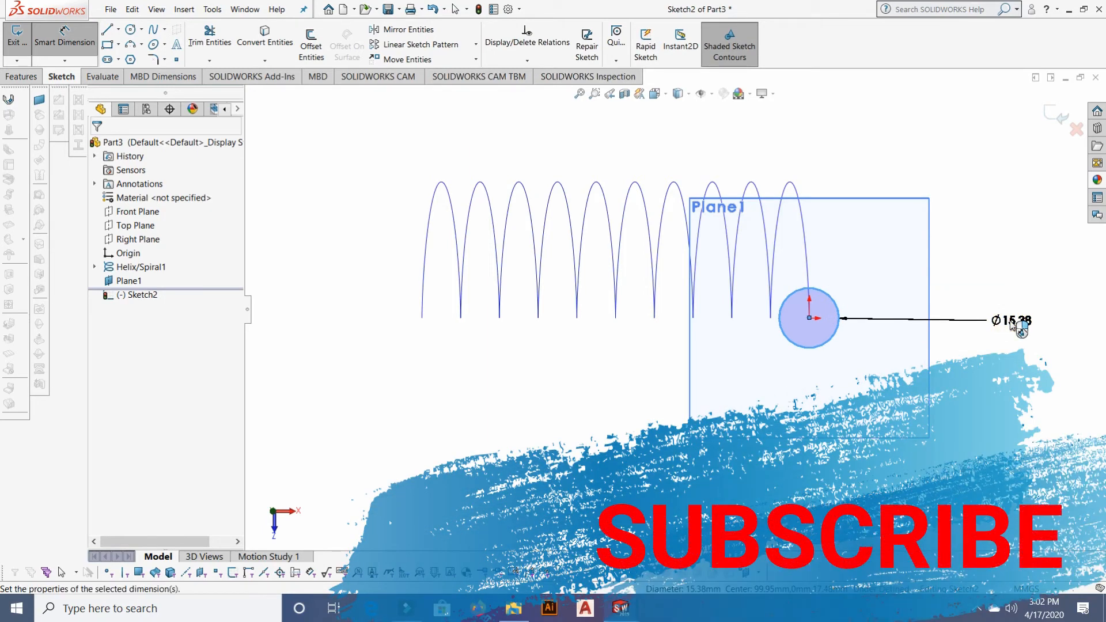
left_click(1012, 324)
type("5")
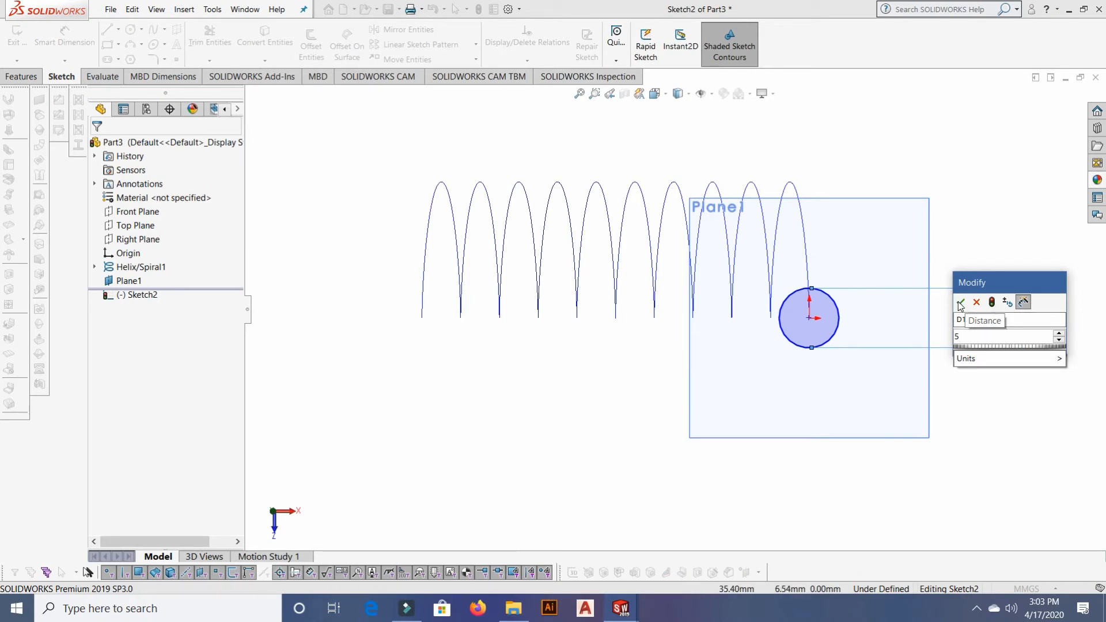
key("Return")
key("BackSpace")
type("3")
key("BackSpace")
type("3.5")
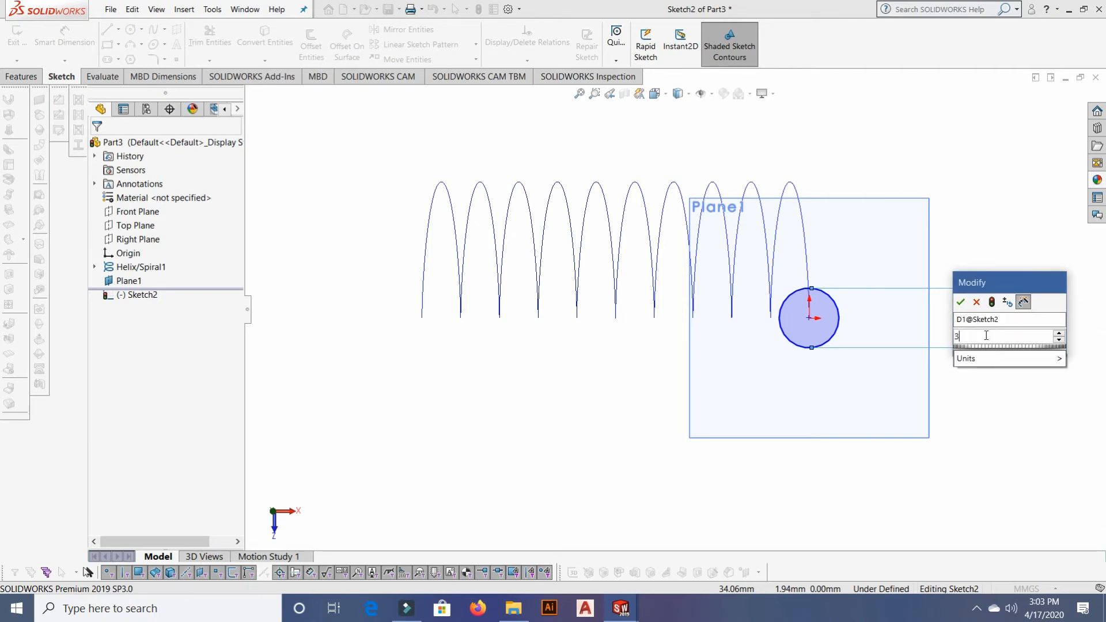
left_click(959, 303)
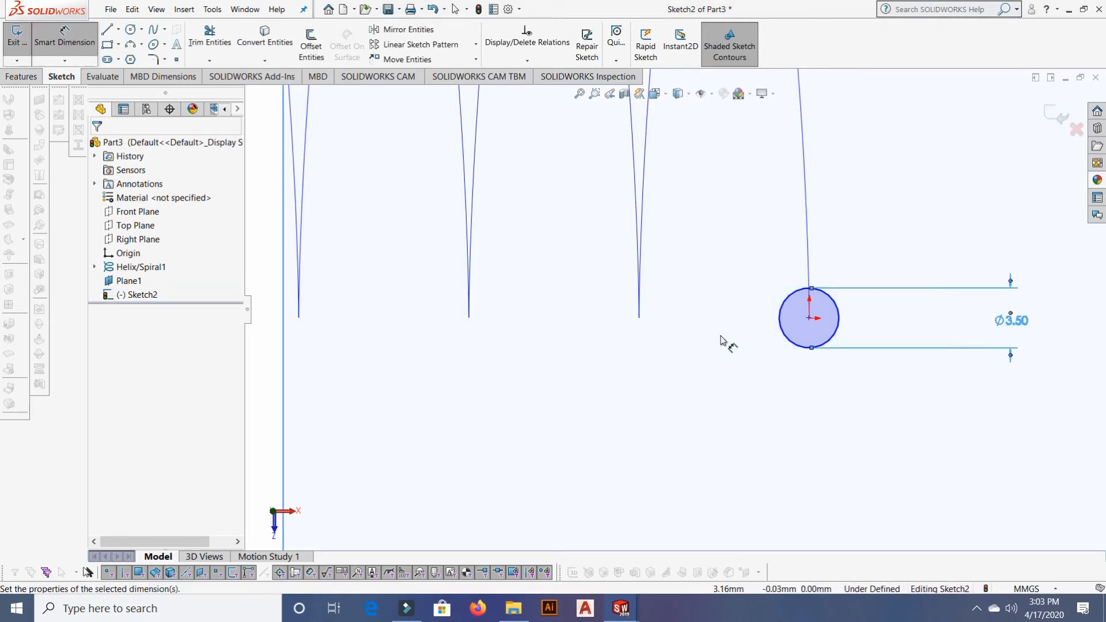
left_click(1048, 110)
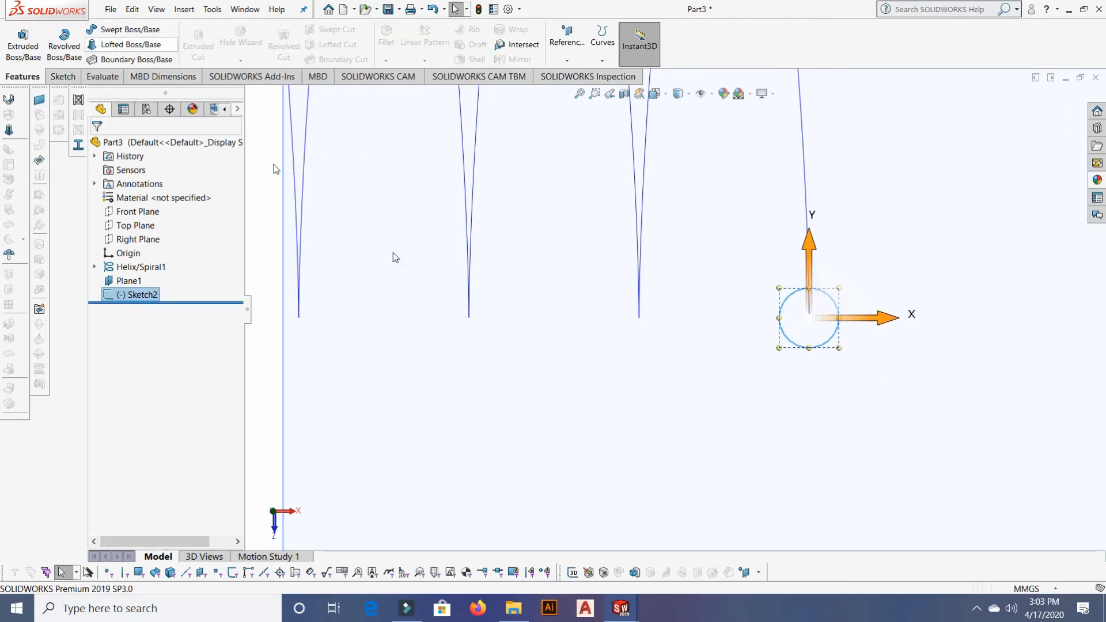
Create a swept boss using the 3.5 mm circle sketch as the profile and the helix as the path.
left_click(122, 35)
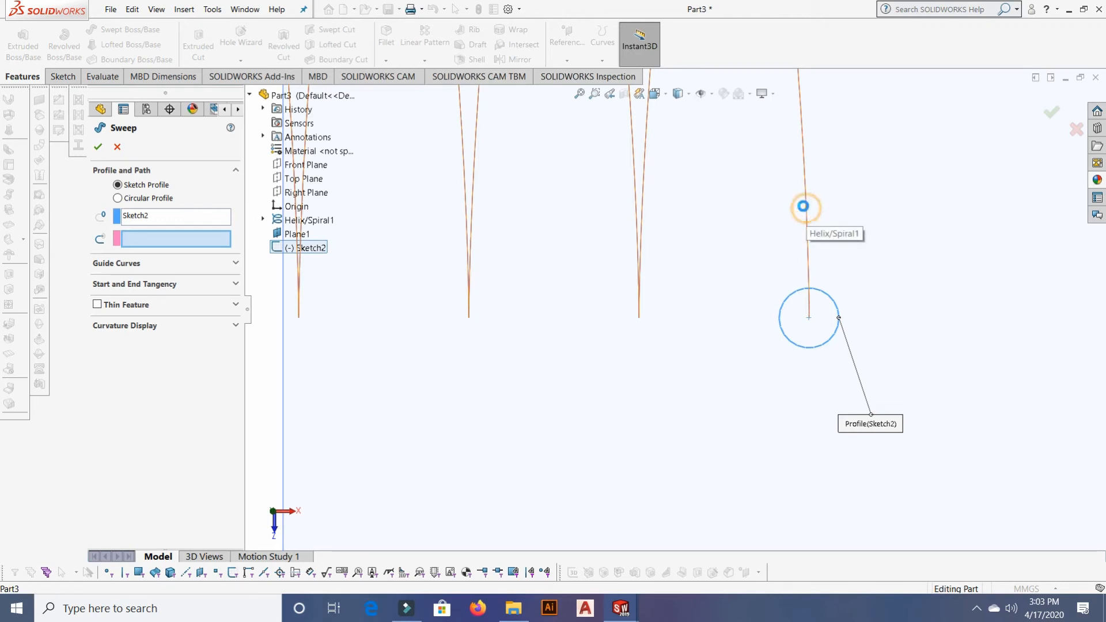
left_click(807, 212)
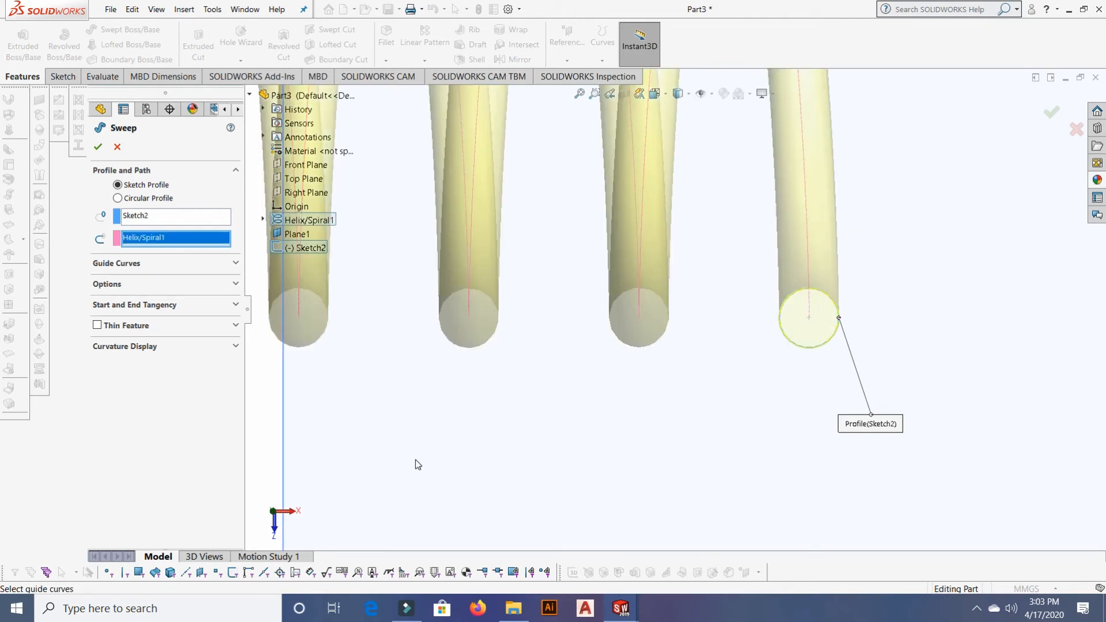
scroll(420, 458, "down", 5)
scroll(489, 436, "up", 16)
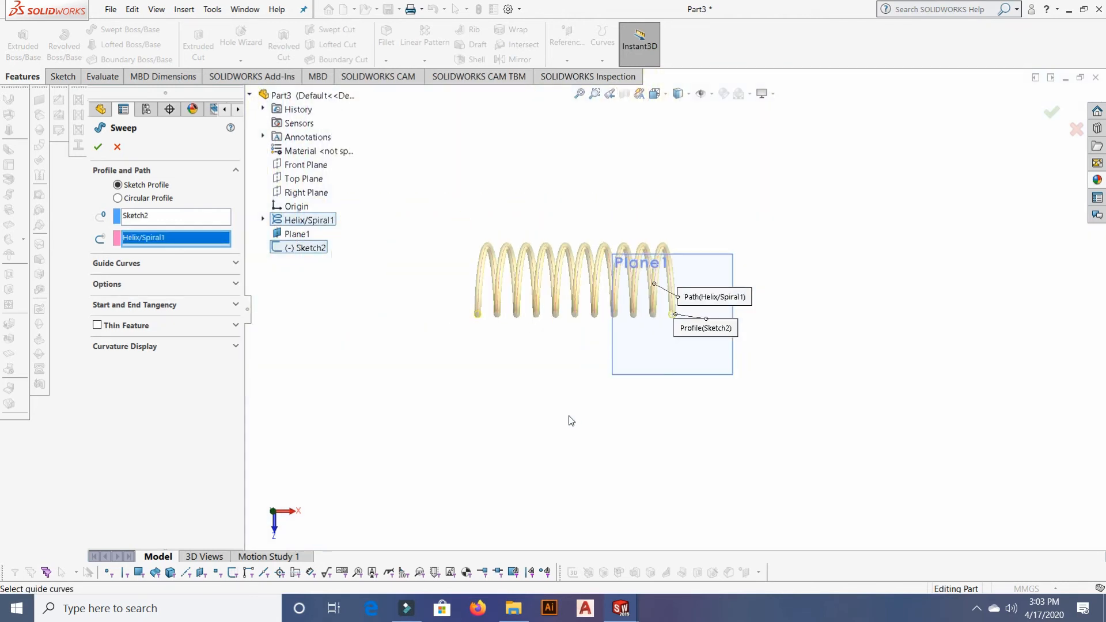
middle_click_drag(511, 392, 755, 408)
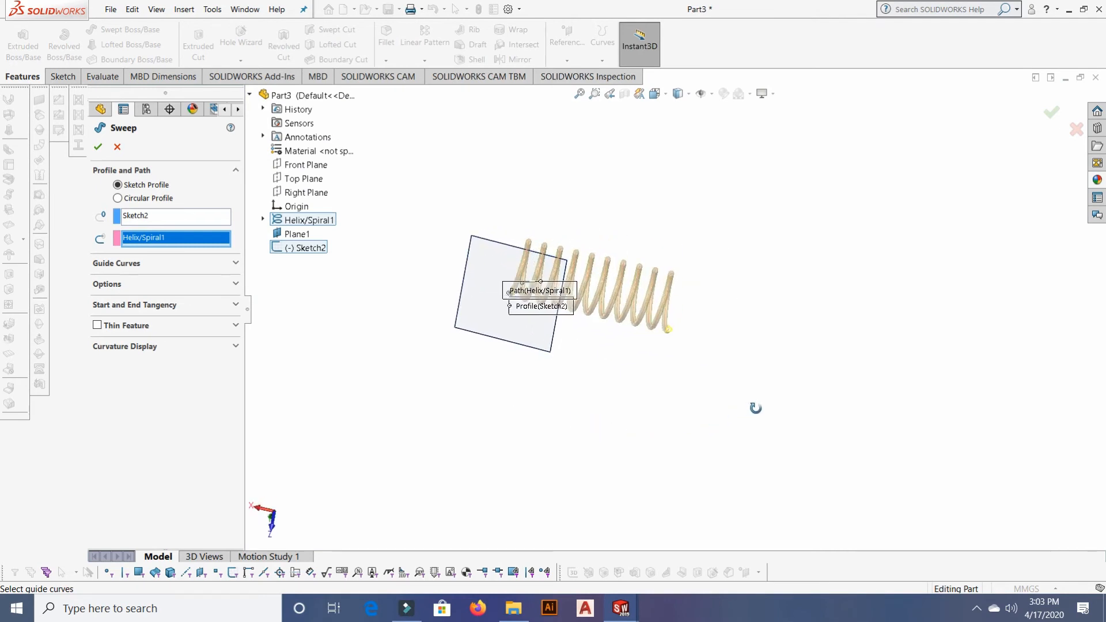
scroll(596, 361, "down", 5)
scroll(762, 223, "up", 5)
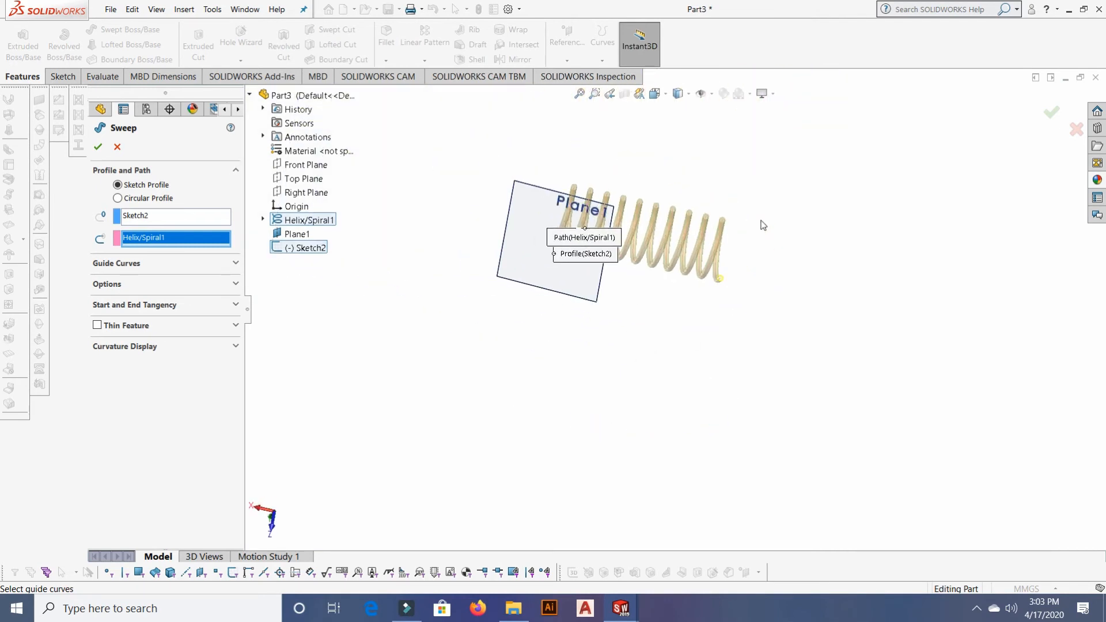
left_click(1043, 112)
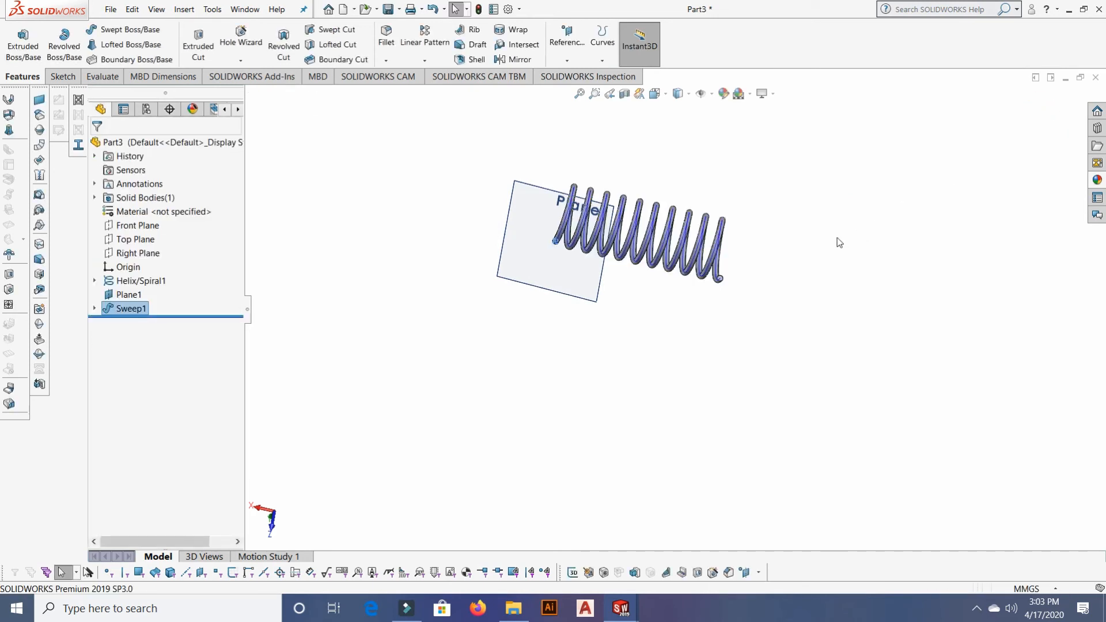
Show Sketch1, the base circle sketch nested under Helix/Spiral1.
middle_click_drag(782, 240, 627, 396)
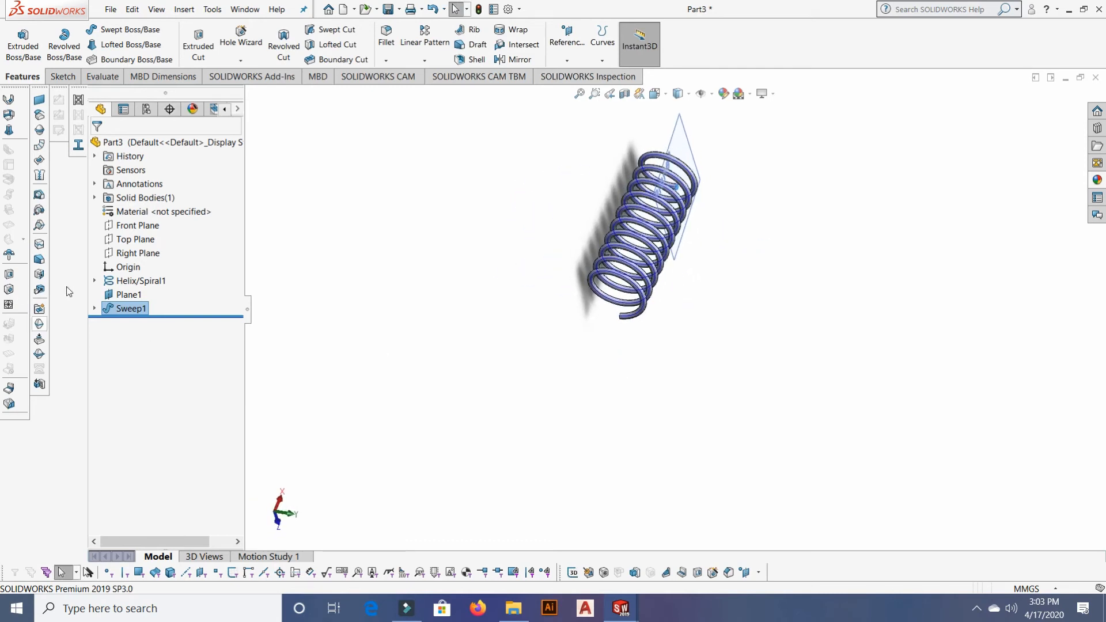
left_click(133, 281)
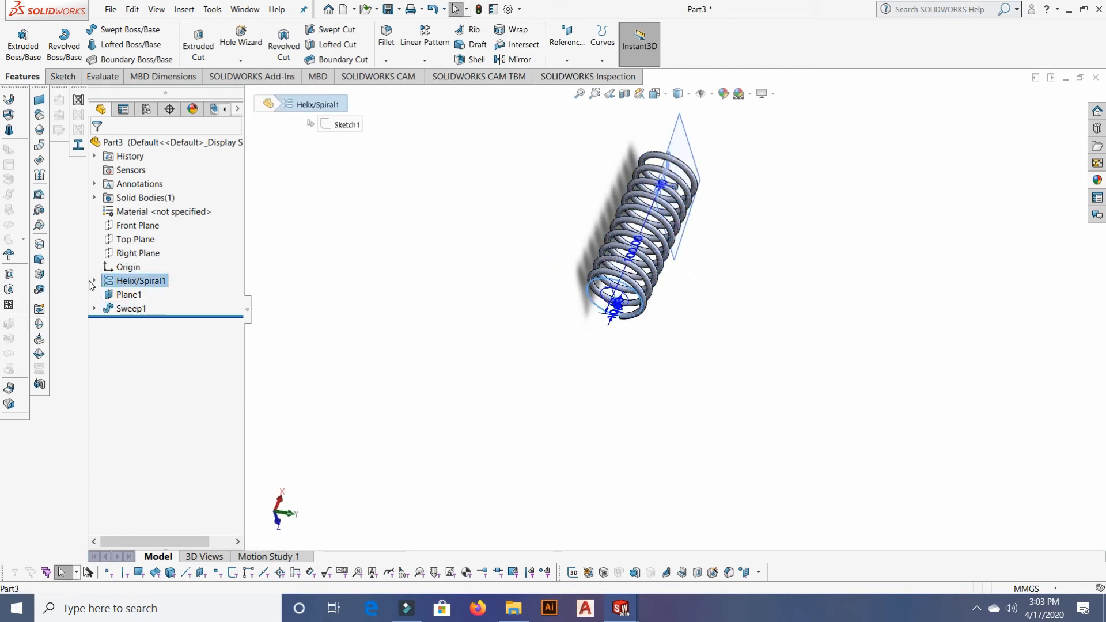
left_click(94, 281)
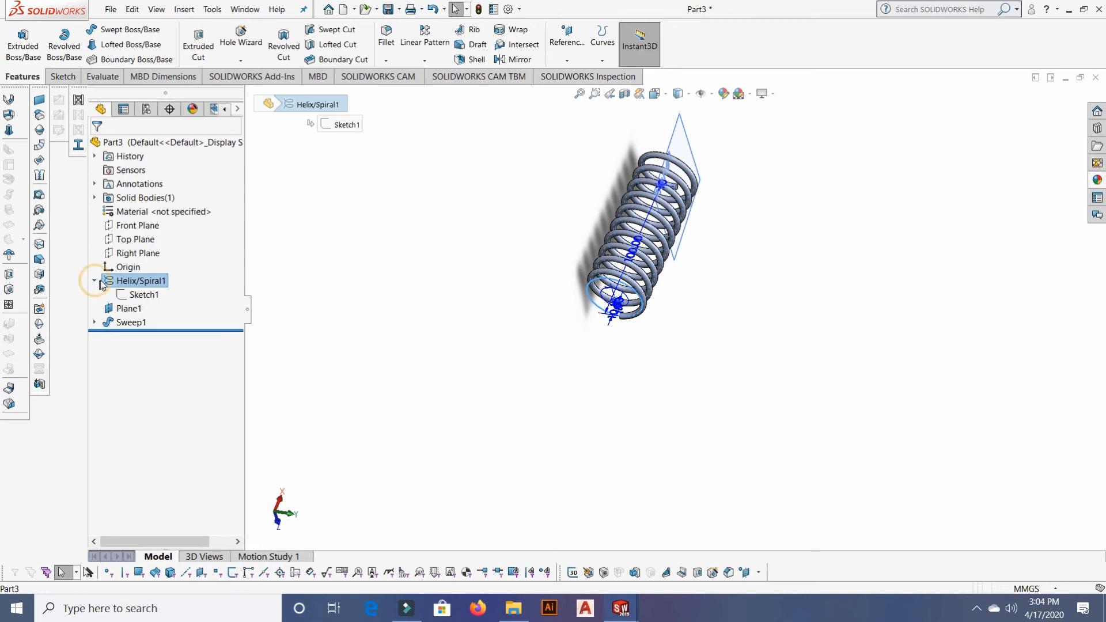
right_click(133, 296)
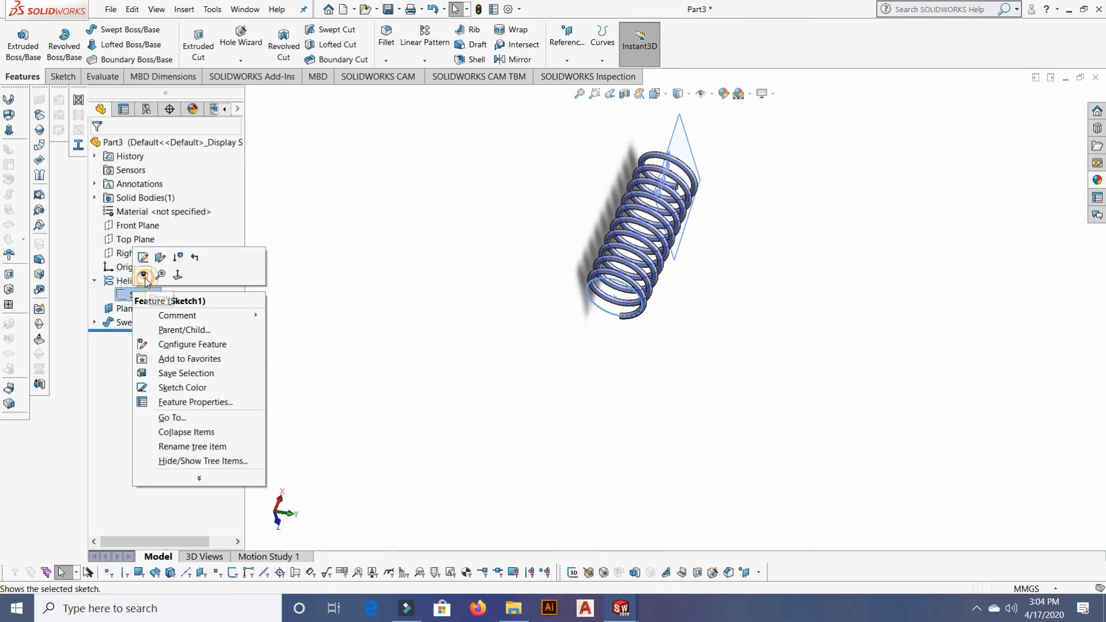
left_click(143, 276)
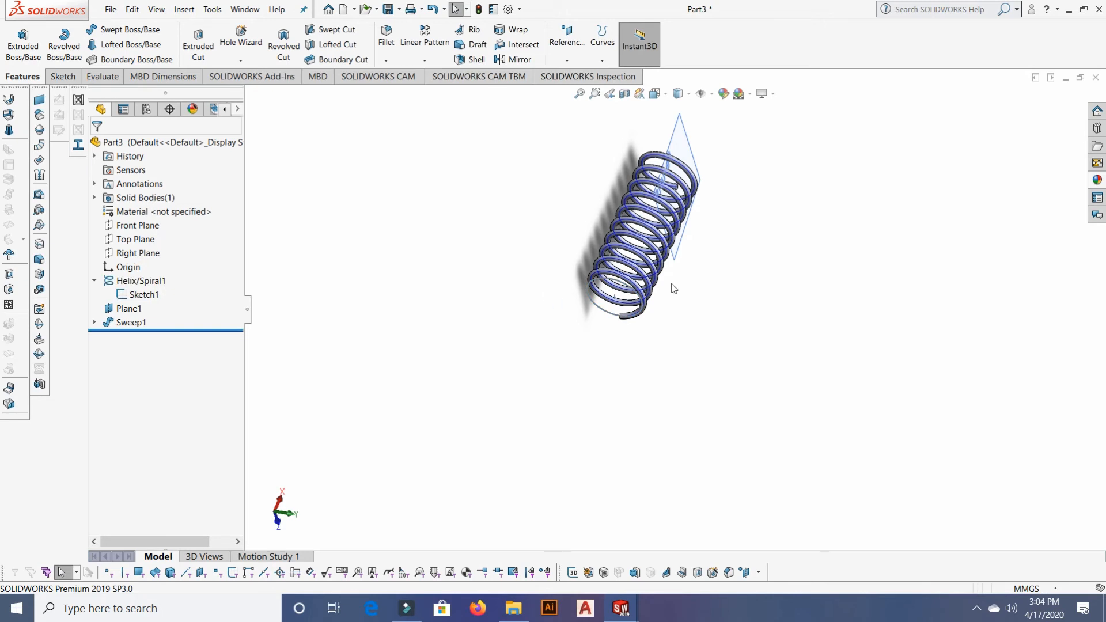
Hide the Helix/Spiral1 curve and the Plane1 reference plane from the model view.
right_click(125, 282)
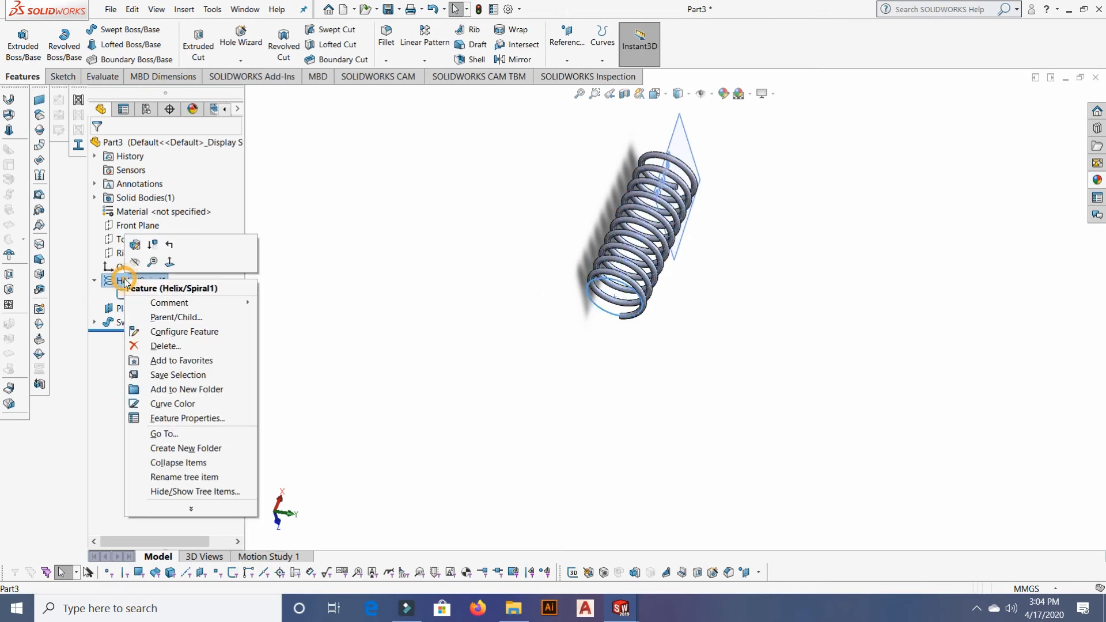
left_click(137, 263)
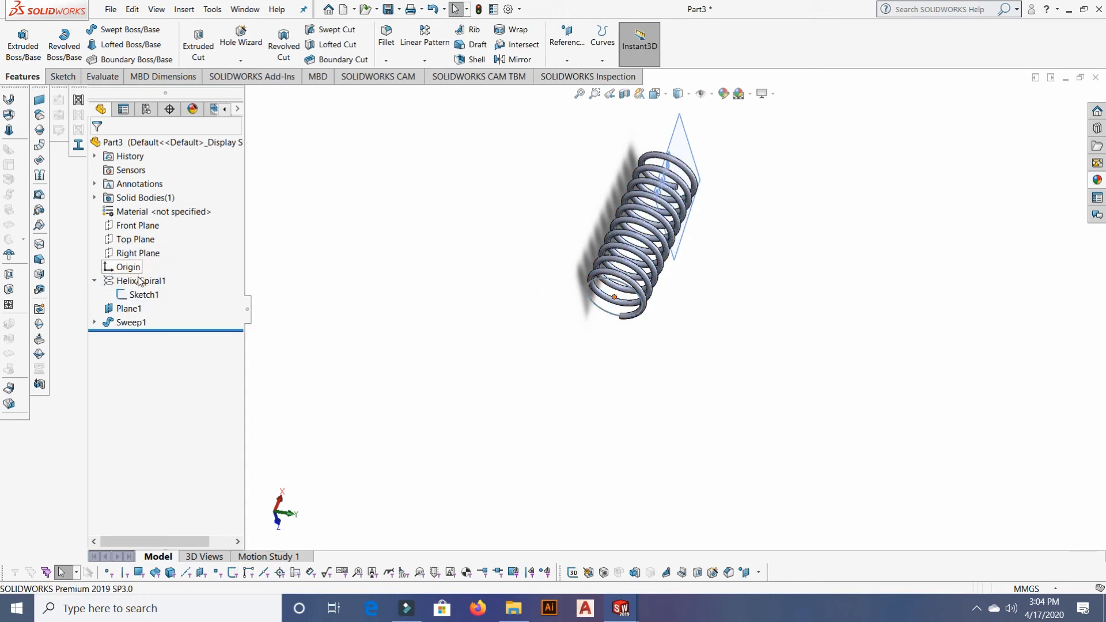
left_click(130, 309)
right_click(129, 309)
left_click(165, 293)
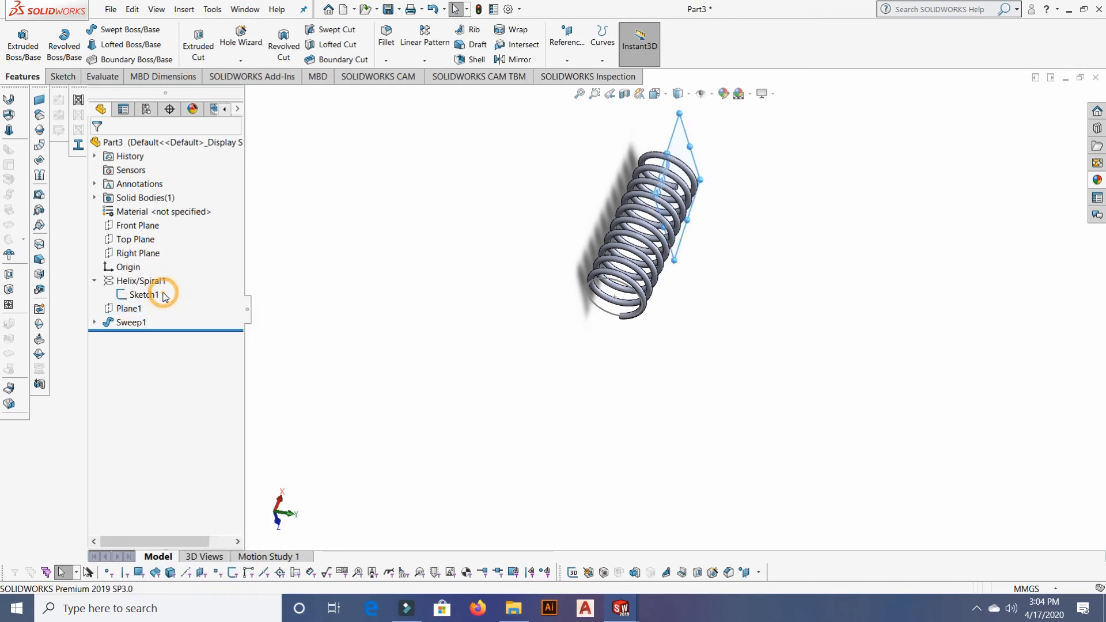
Apply the polished steel appearance to the whole part, set its colour to standard orange and accept the appearance.
mouse_move(806, 294)
middle_mouse_down()
mouse_move(714, 220)
mouse_move(748, 182)
mouse_move(762, 319)
mouse_move(607, 362)
middle_mouse_up()
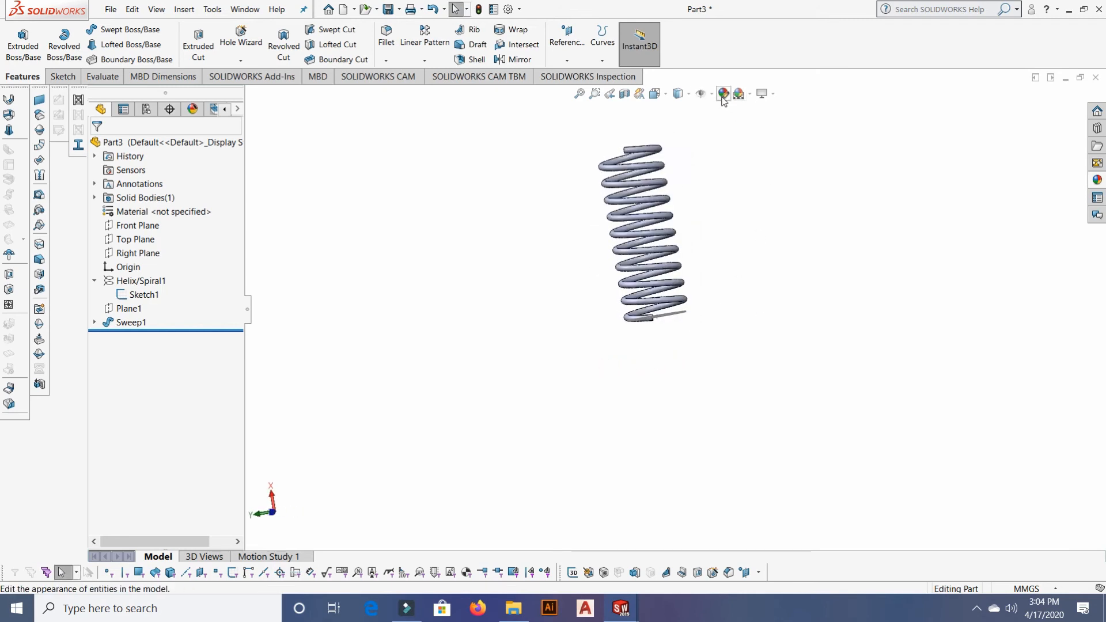
left_click(722, 95)
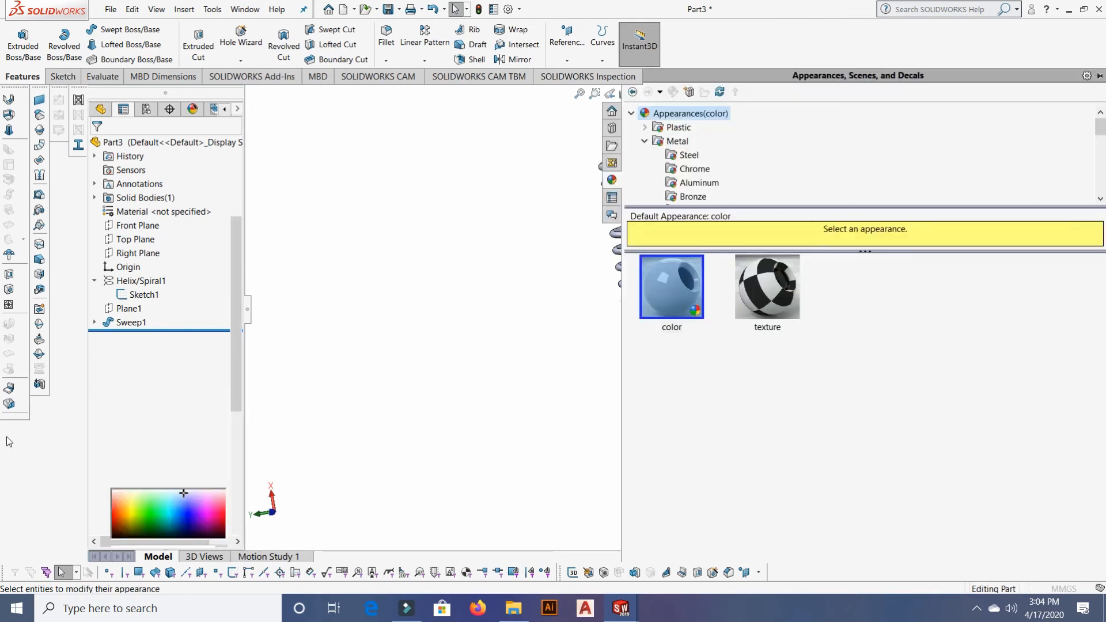
left_click(686, 159)
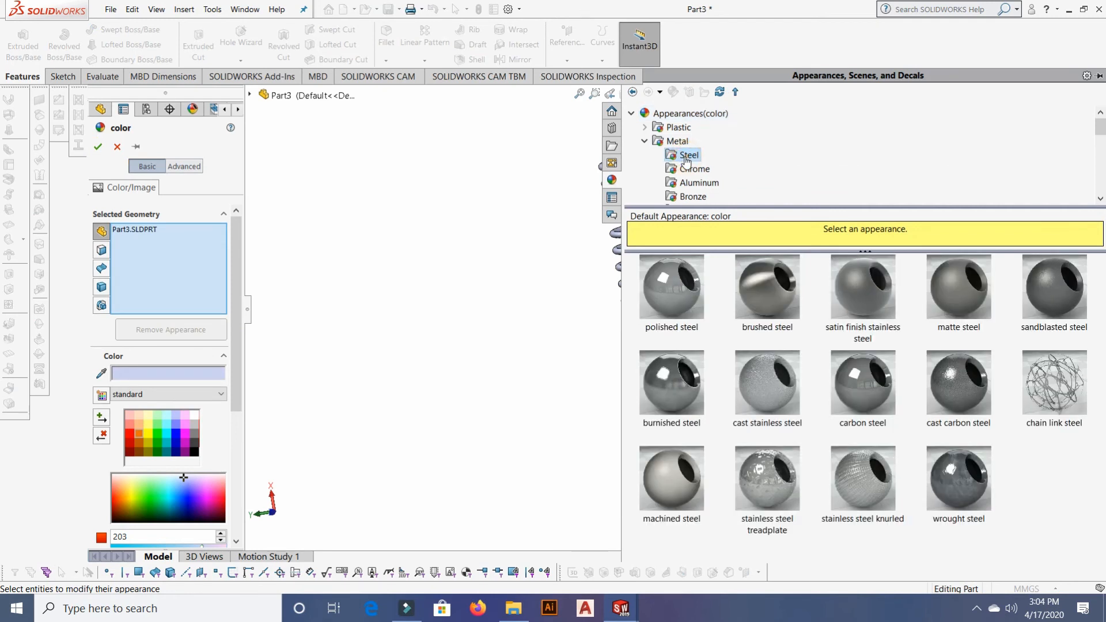
left_click(681, 304)
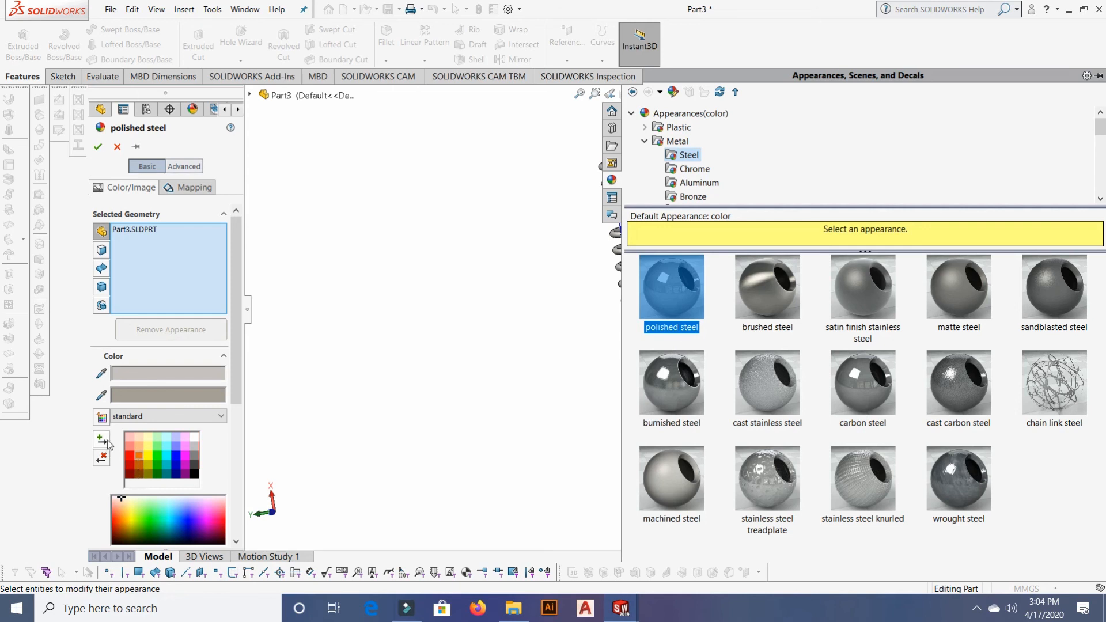
left_click(449, 266)
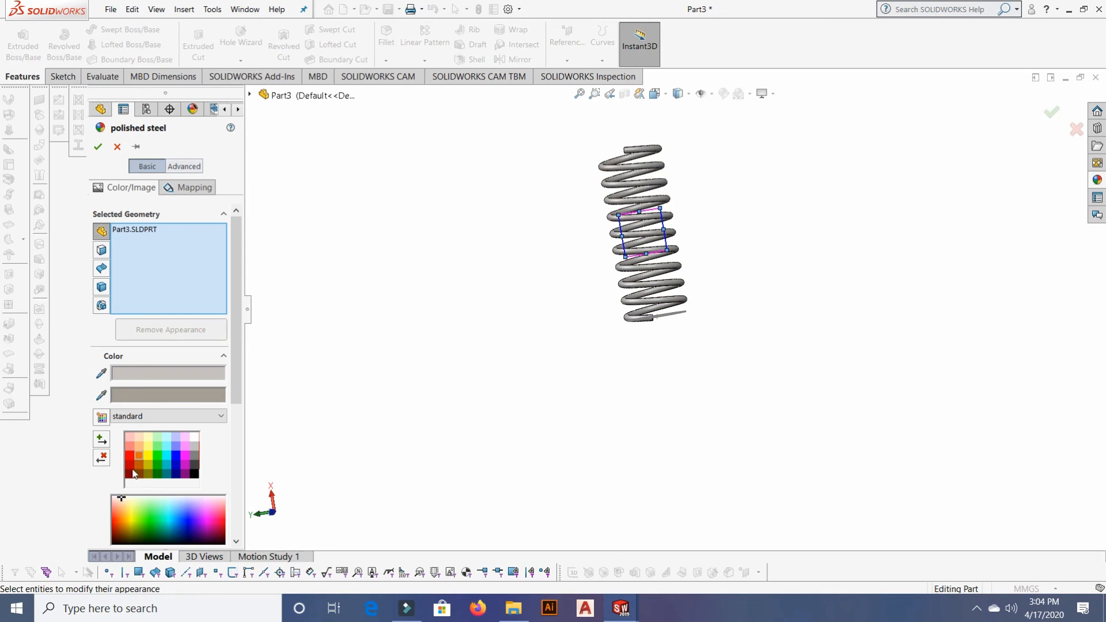
left_click(138, 457)
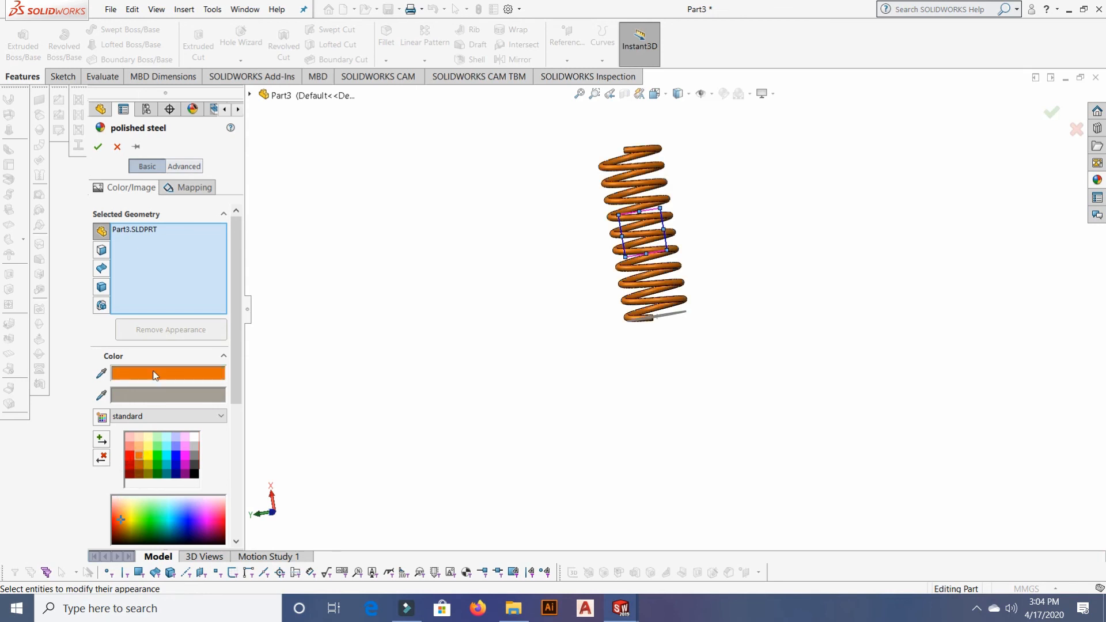
left_click(96, 148)
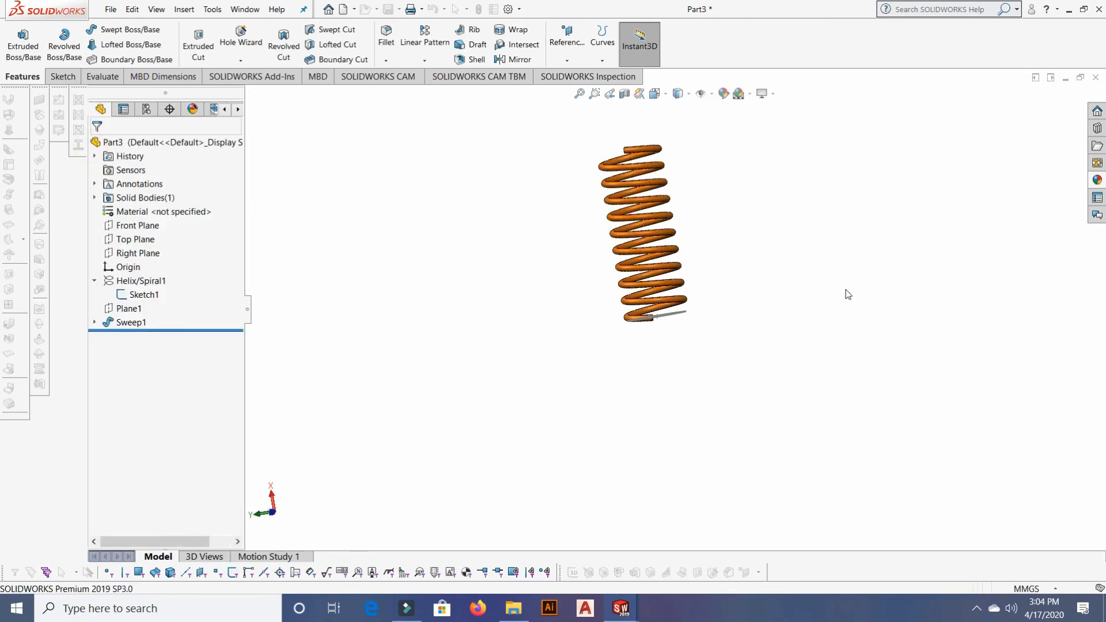
Fit the finished spring to the view and examine it from several angles.
middle_click_drag(755, 335, 694, 438)
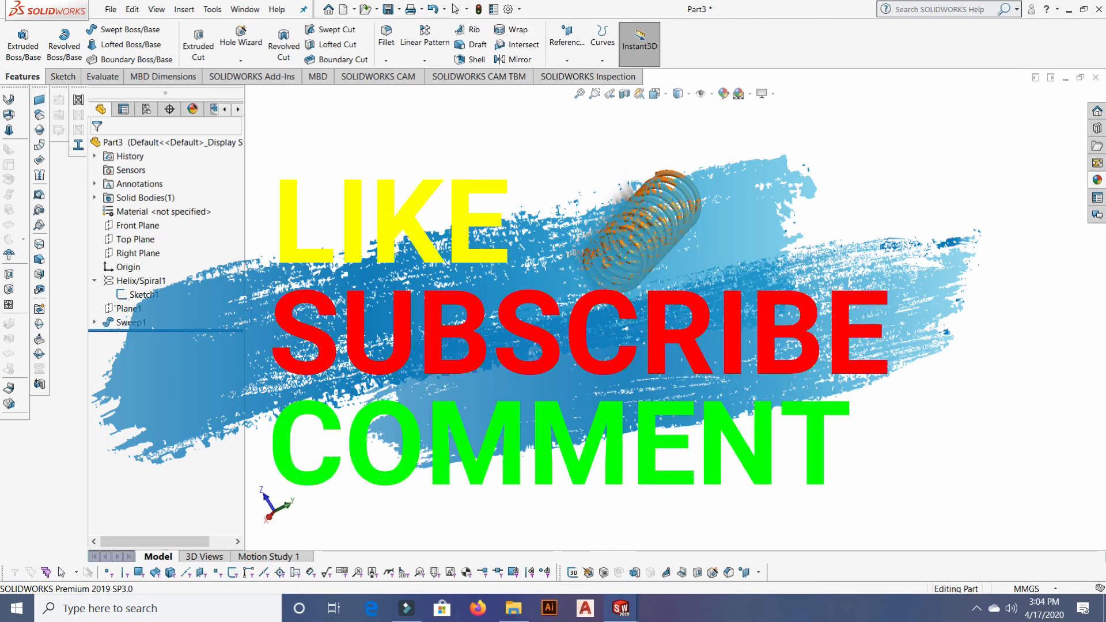
right_click(801, 275)
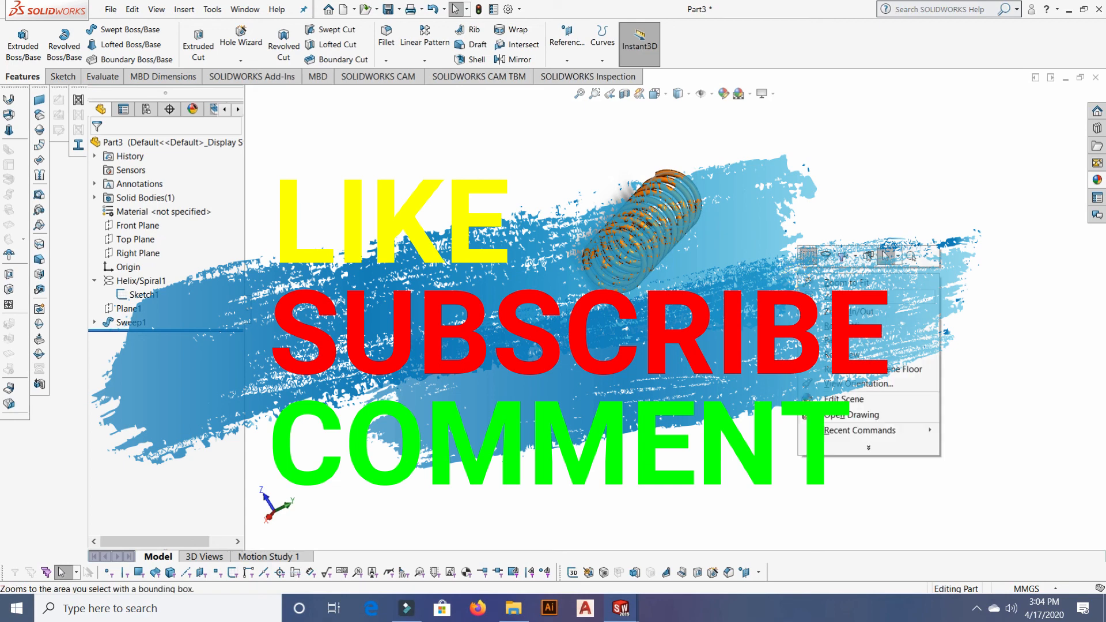
left_click(848, 284)
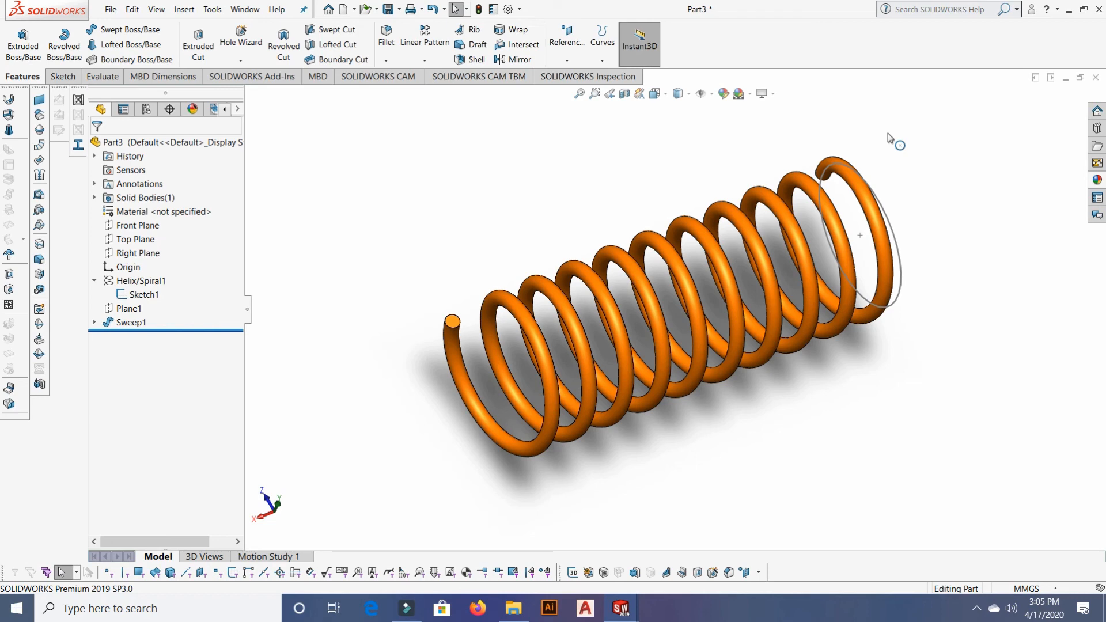
middle_click_drag(806, 390, 869, 481)
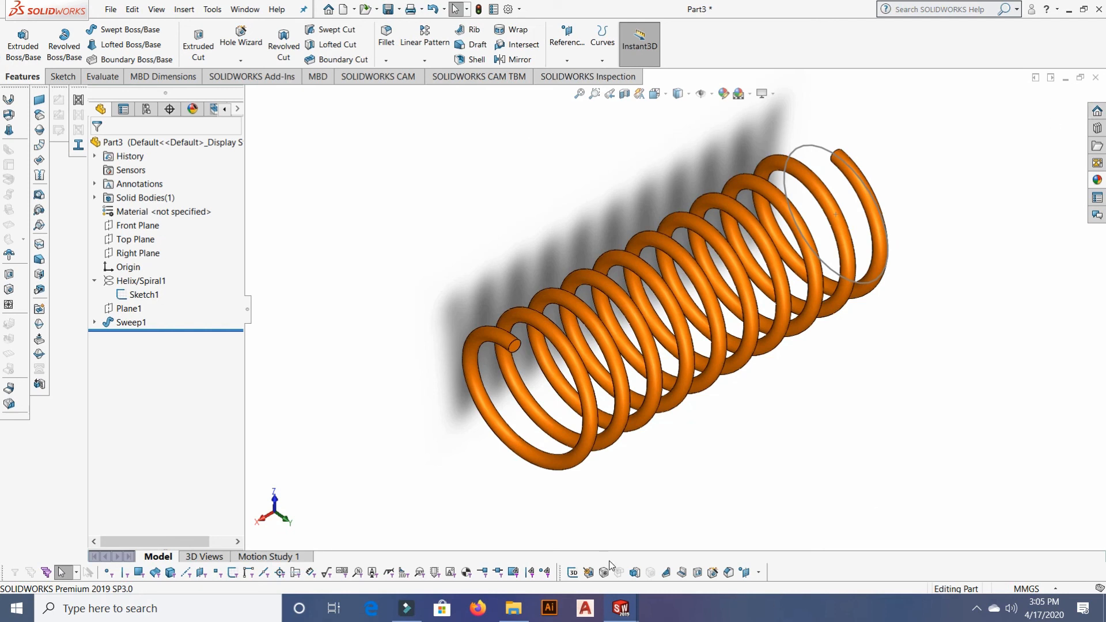
left_click(616, 608)
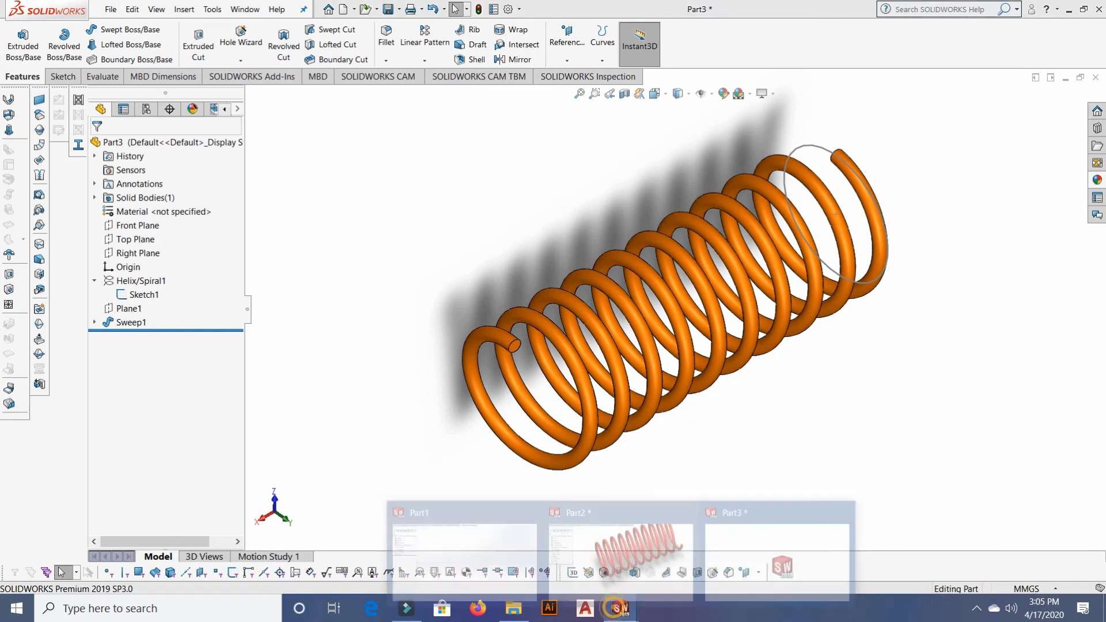
left_click(976, 608)
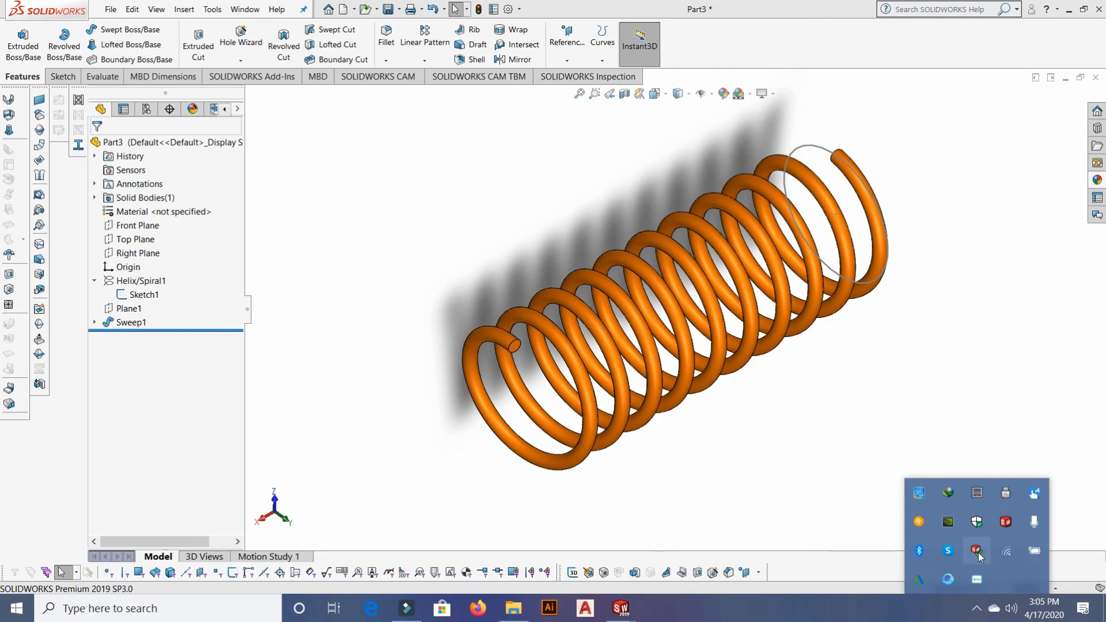